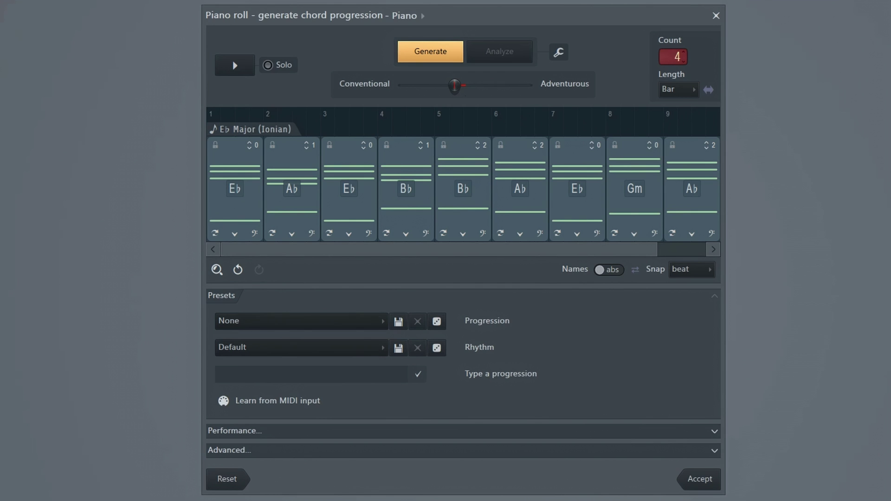
Generate a four-chord progression, then raise the chord count to 5 and regenerate.
{"action": "left_click", "coordinate": [441, 53]}
{"action": "left_click", "coordinate": [443, 53]}
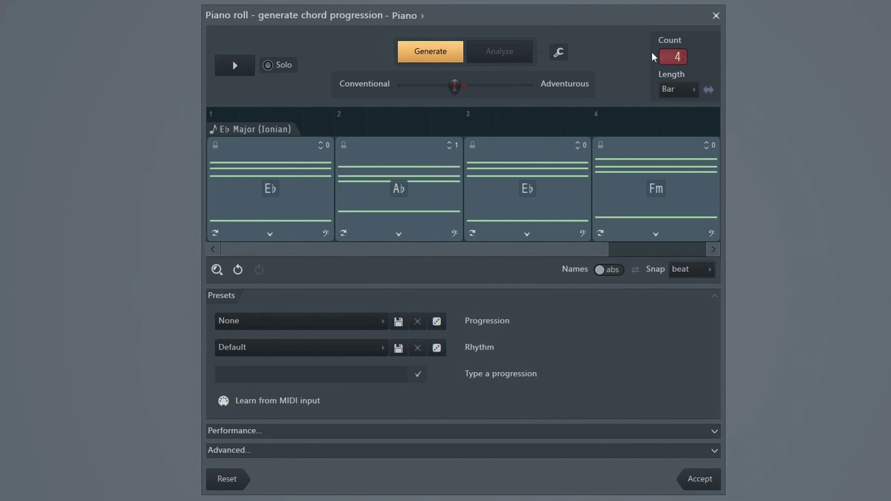
{"action": "left_click_drag", "start_coordinate": [677, 57], "coordinate": [677, 52]}
{"action": "left_click", "coordinate": [448, 52]}
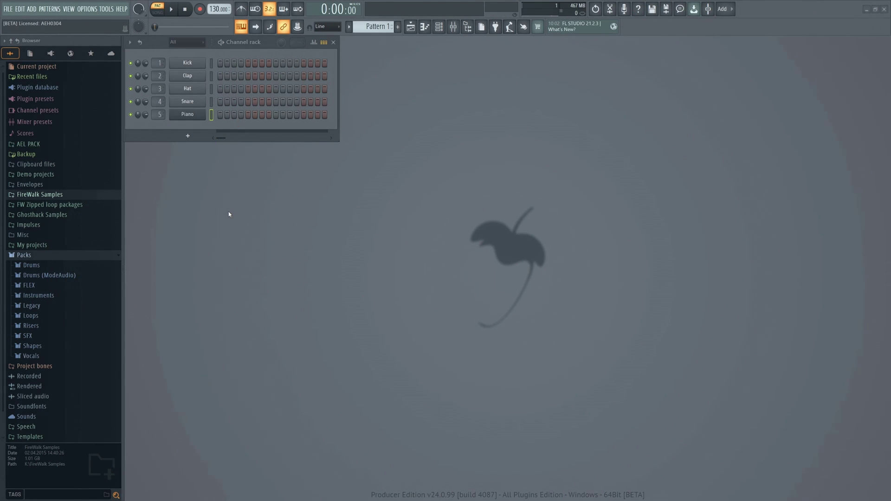
Open the Piano channel's piano roll, launch the chord generator with Alt+P, and preview D–Bm–G–A.
{"action": "right_click", "coordinate": [190, 110]}
{"action": "left_click", "coordinate": [208, 113]}
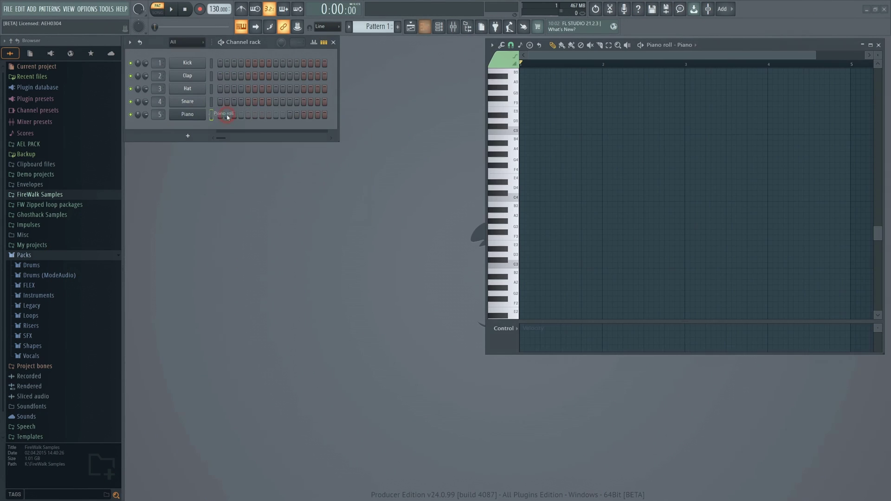
{"action": "key", "text": "alt+p"}
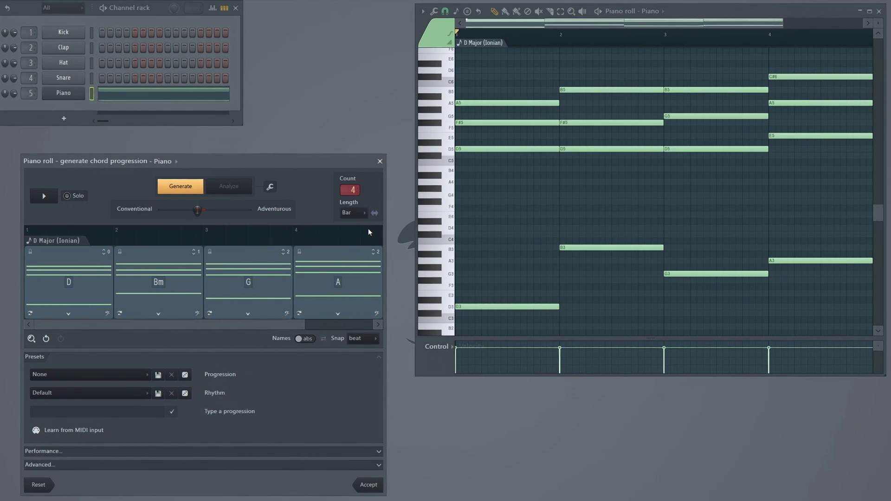
{"action": "key", "text": "space"}
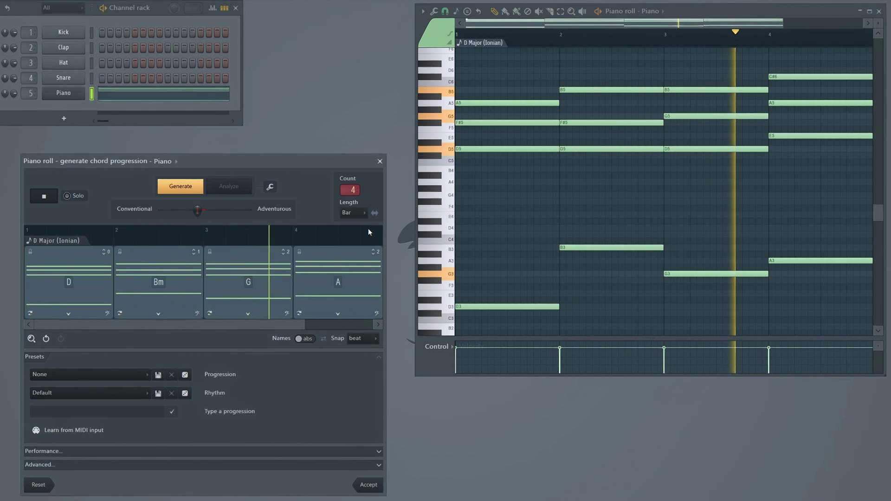
{"action": "key", "text": "space"}
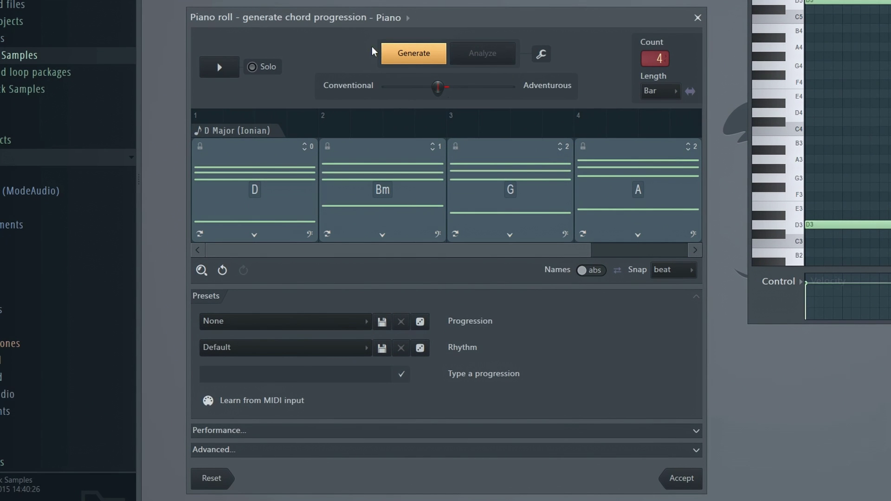
Generate three new D Major progressions in turn, ending on D, C, D, F♯.
{"action": "left_click", "coordinate": [411, 58]}
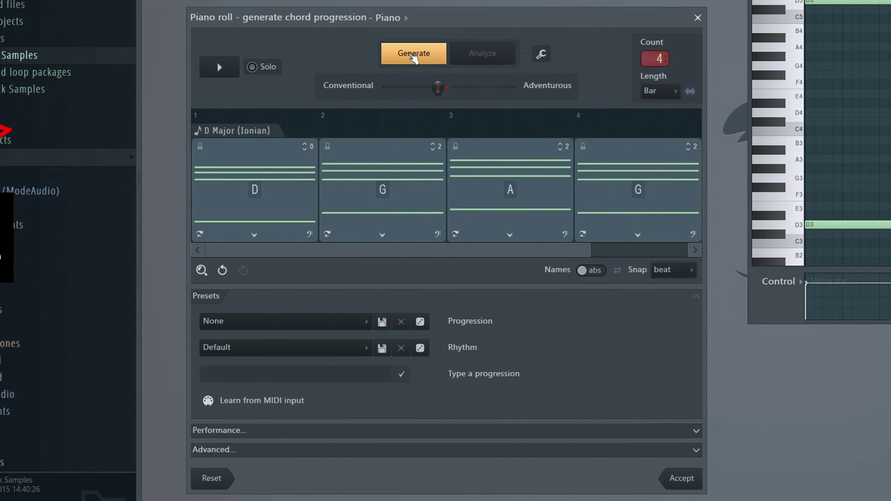
{"action": "left_click", "coordinate": [413, 54]}
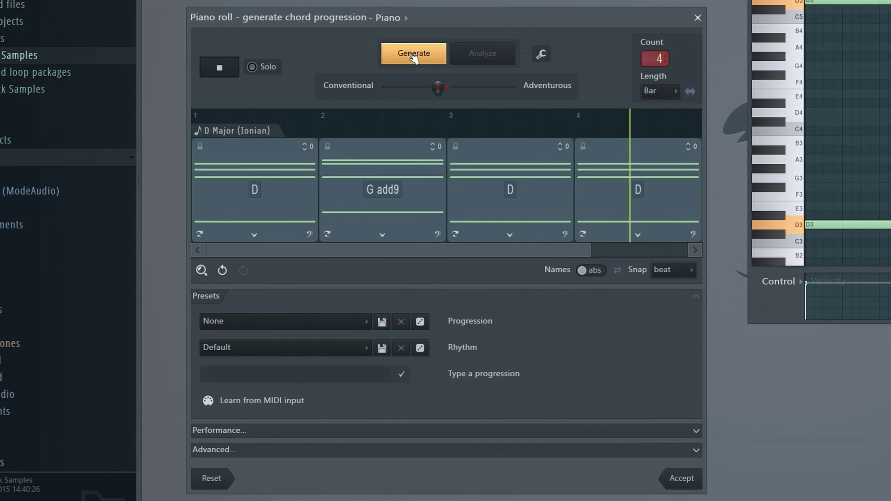
{"action": "left_click", "coordinate": [412, 59]}
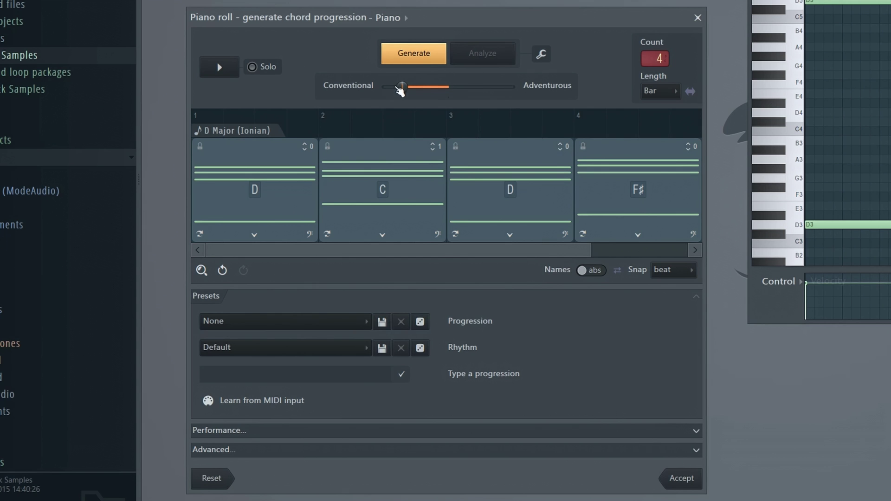
Generate conventional and adventurous progressions, settling on G, A add9, D add9, Gsus4 Δ.
{"action": "left_click", "coordinate": [411, 61]}
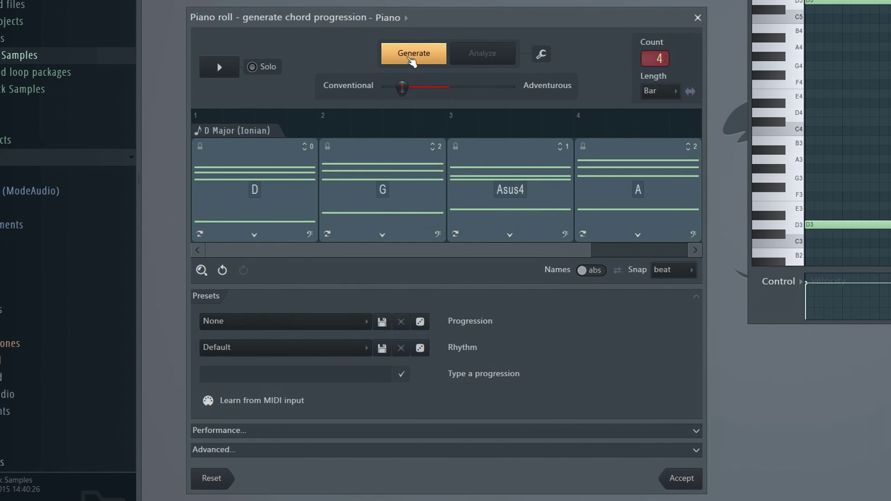
{"action": "key", "text": "space"}
{"action": "left_click", "coordinate": [412, 61]}
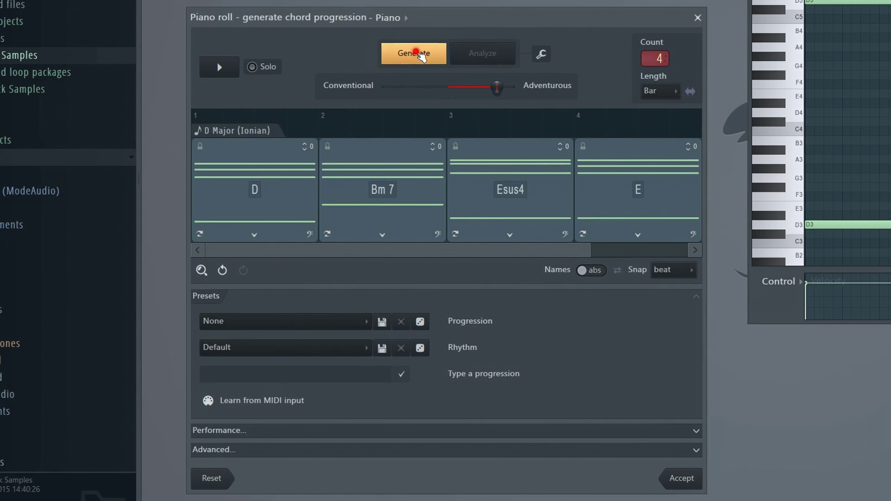
{"action": "left_click", "coordinate": [415, 52]}
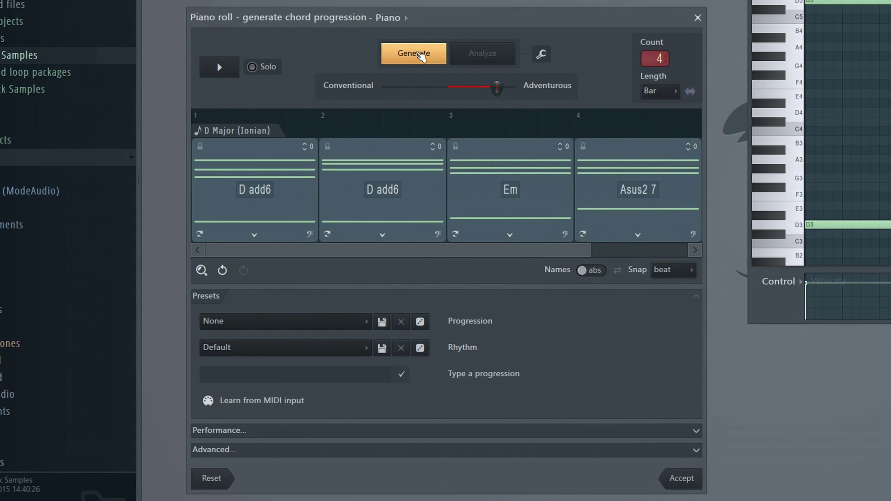
{"action": "left_click", "coordinate": [420, 55]}
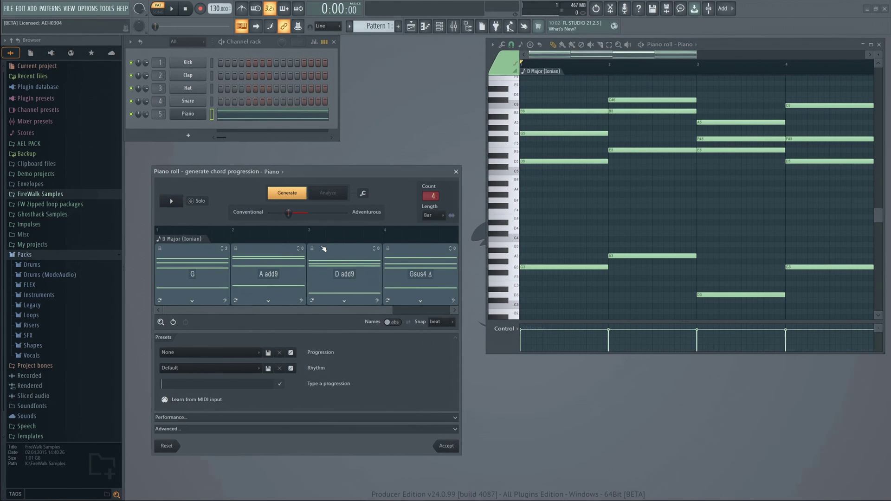
{"action": "mouse_move", "coordinate": [305, 174]}
{"action": "left_mouse_down"}
{"action": "mouse_move", "coordinate": [291, 156]}
{"action": "mouse_move", "coordinate": [308, 204]}
{"action": "mouse_move", "coordinate": [315, 172]}
{"action": "mouse_move", "coordinate": [308, 152]}
{"action": "mouse_move", "coordinate": [303, 164]}
{"action": "left_mouse_up"}
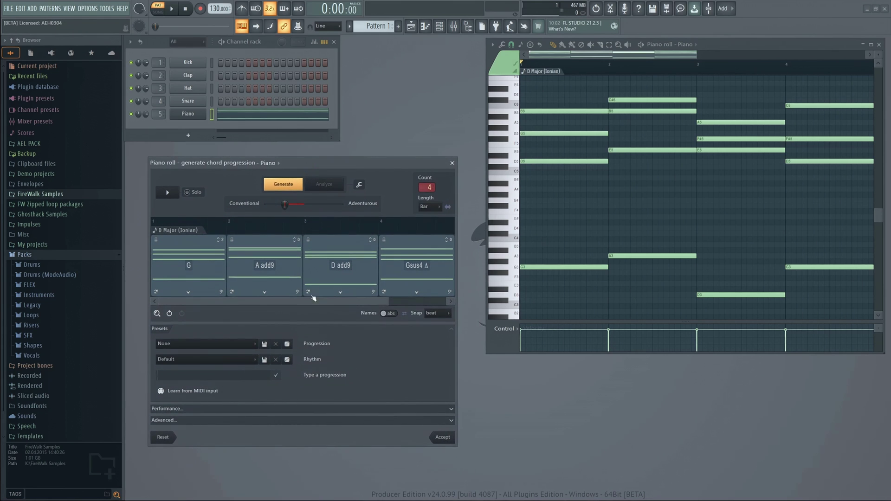
{"action": "left_click", "coordinate": [254, 345]}
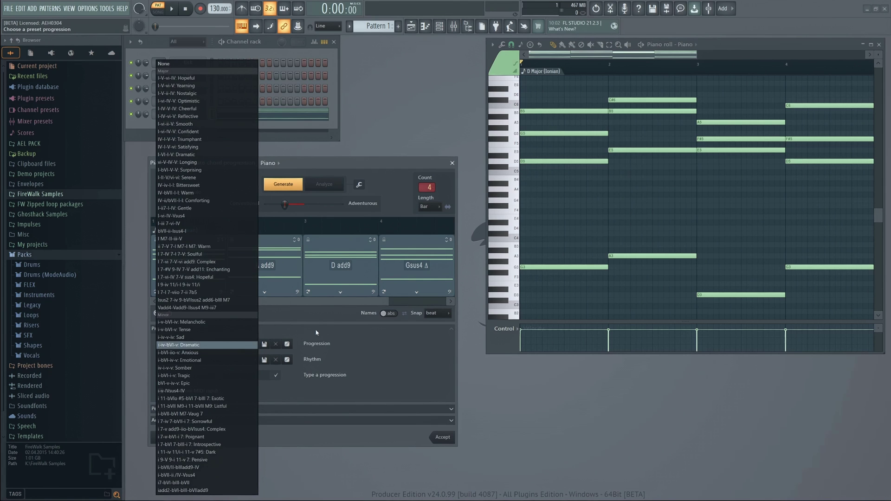
{"action": "key", "text": "Escape"}
{"action": "left_click", "coordinate": [245, 363]}
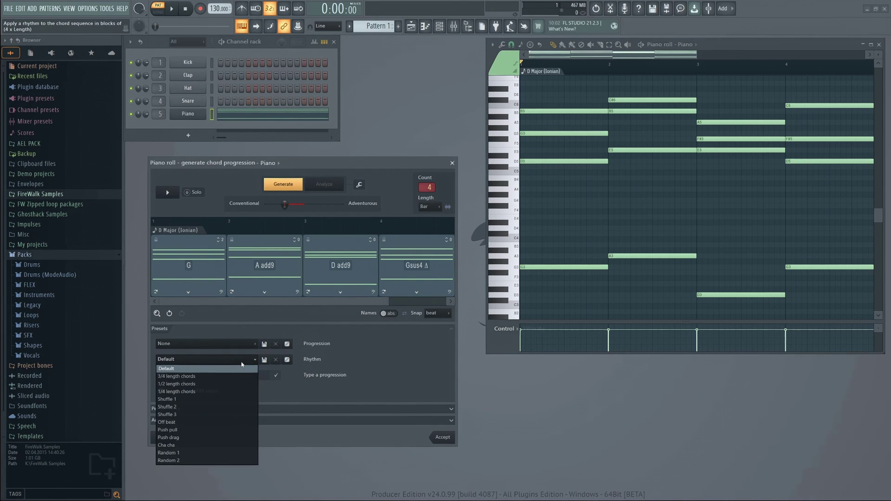
{"action": "key", "text": "Escape"}
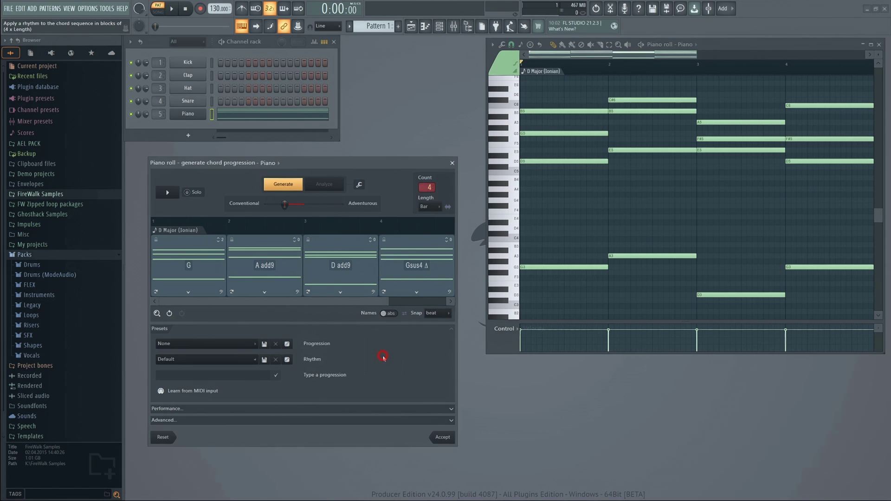
{"action": "left_click", "coordinate": [215, 409]}
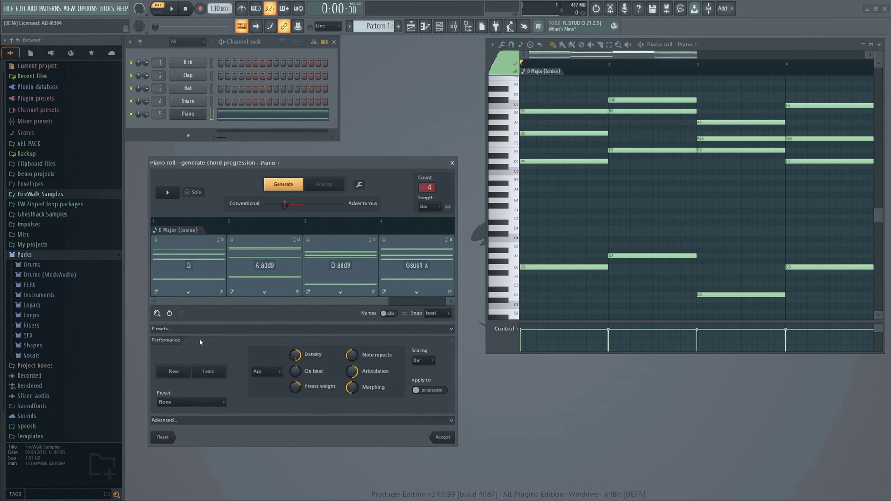
{"action": "left_click", "coordinate": [171, 420]}
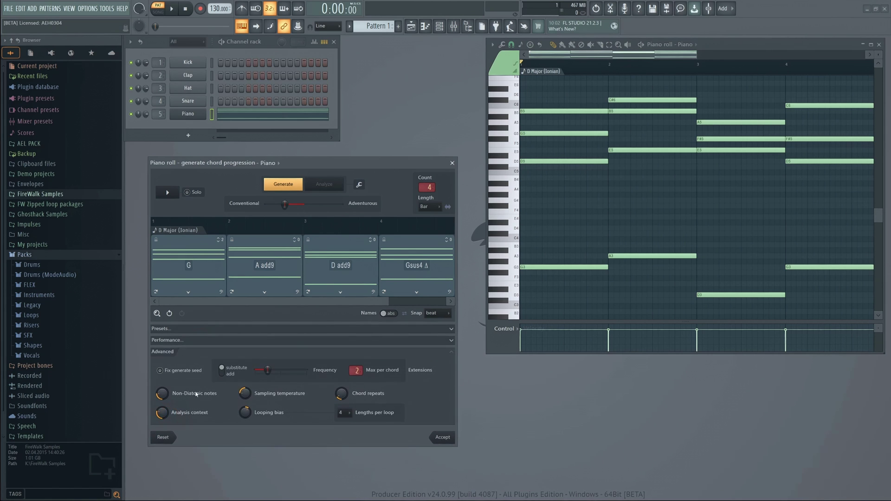
{"action": "left_click", "coordinate": [188, 330]}
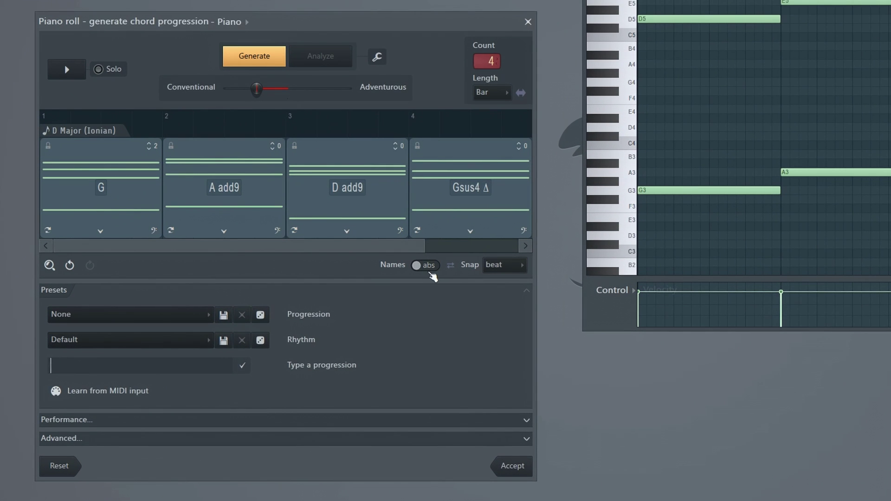
Reset the history of all progressions and confirm the reset.
{"action": "left_click", "coordinate": [607, 416]}
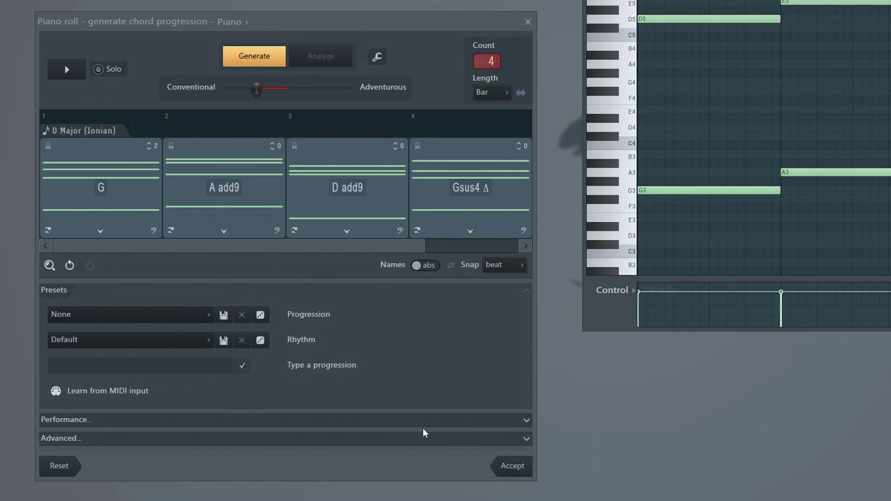
{"action": "left_click", "coordinate": [59, 469]}
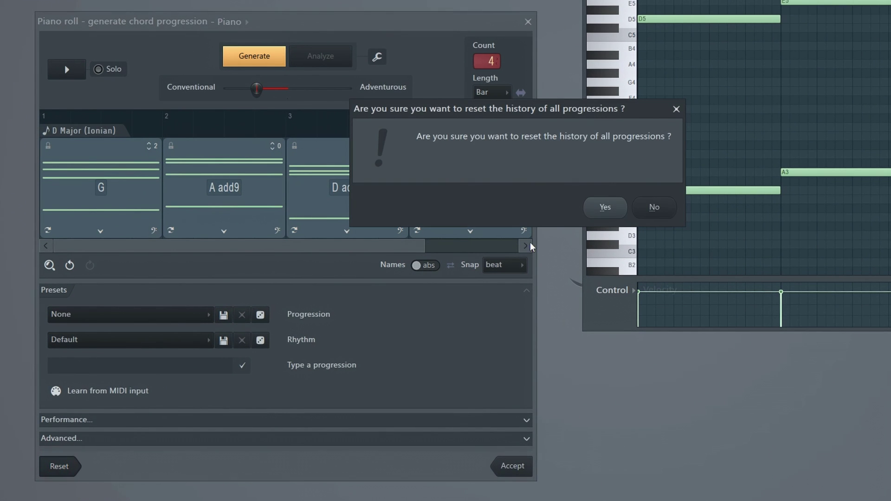
{"action": "left_click", "coordinate": [604, 210]}
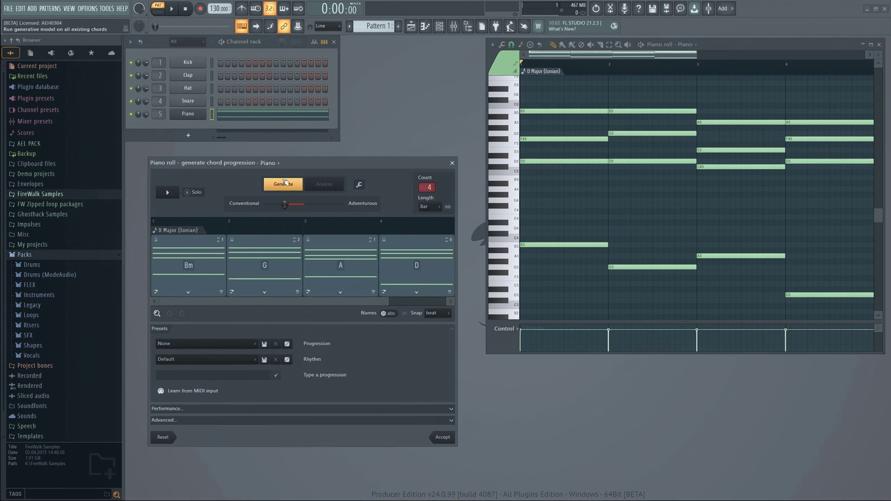
Generate a fresh progression, D–Dsus4–Asus4–F♯m, and preview it.
{"action": "left_click", "coordinate": [255, 55]}
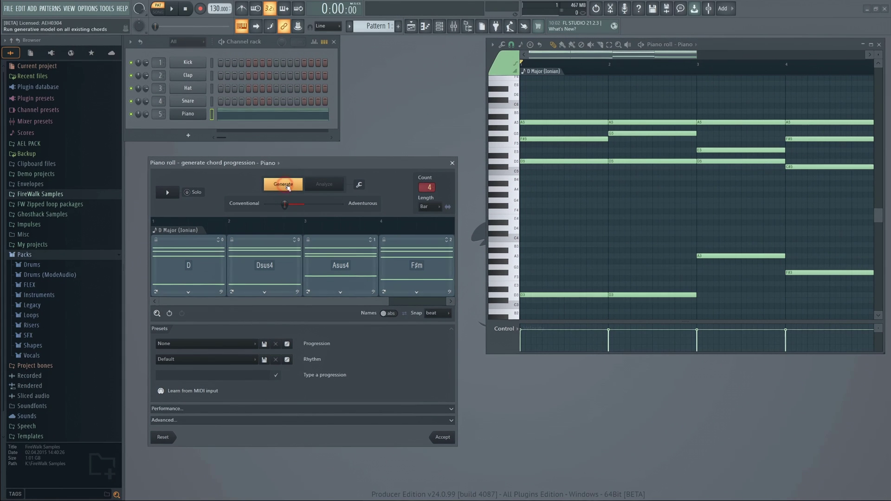
{"action": "key", "text": "space"}
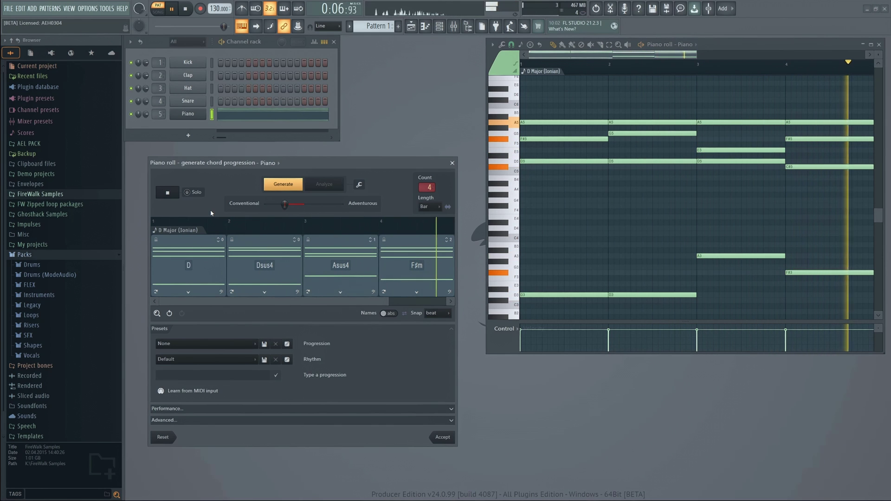
{"action": "key", "text": "space"}
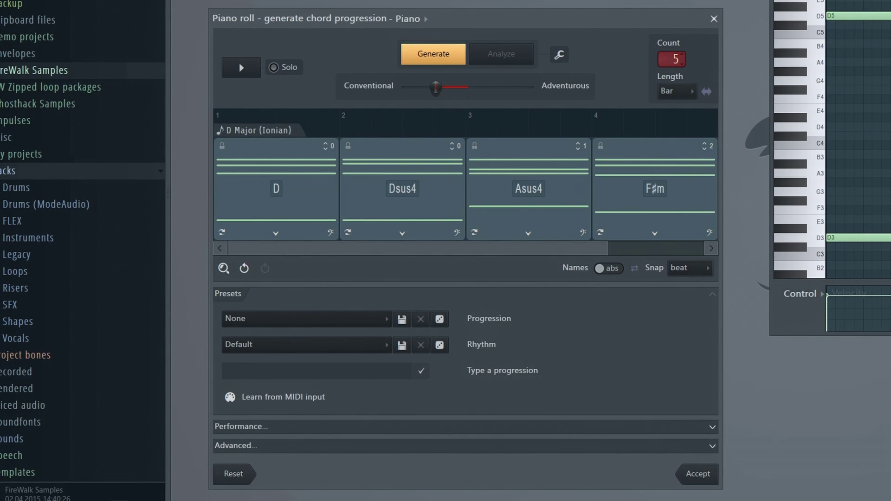
{"action": "left_click_drag", "start_coordinate": [665, 61], "coordinate": [673, 59]}
{"action": "left_click", "coordinate": [691, 91]}
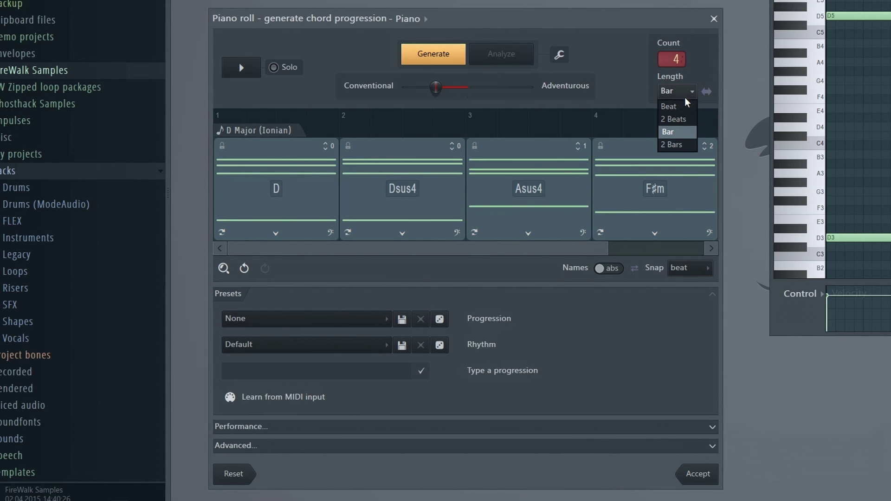
{"action": "left_click", "coordinate": [686, 91]}
{"action": "left_click", "coordinate": [686, 91]}
{"action": "left_click", "coordinate": [673, 145]}
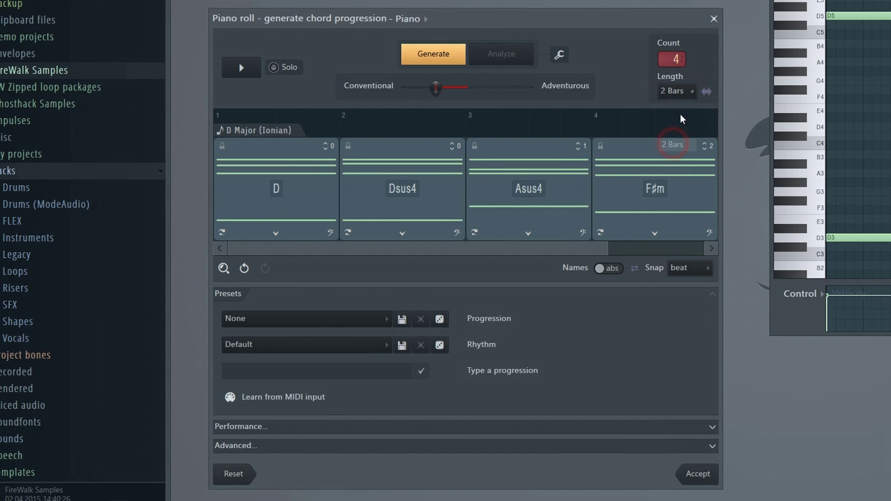
{"action": "left_click", "coordinate": [686, 91]}
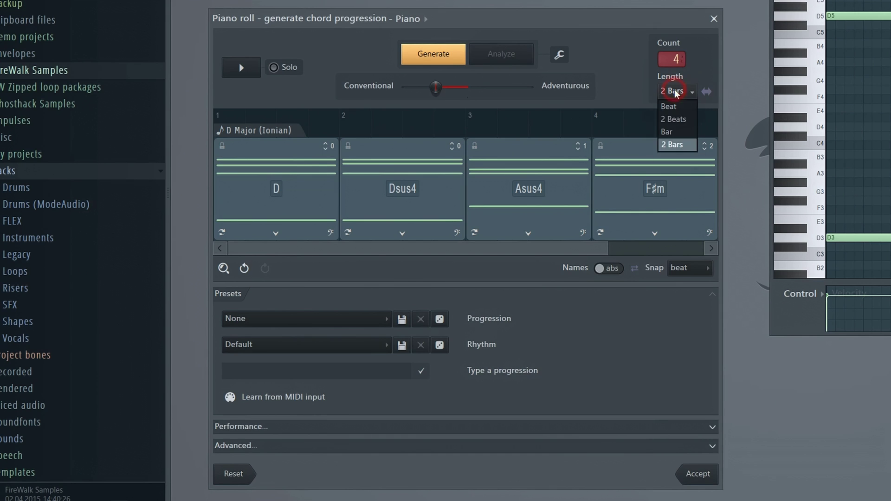
Regenerate the Dsus4 and Asus4 chords together, turning them into F♯m and D.
{"action": "left_click", "coordinate": [678, 132]}
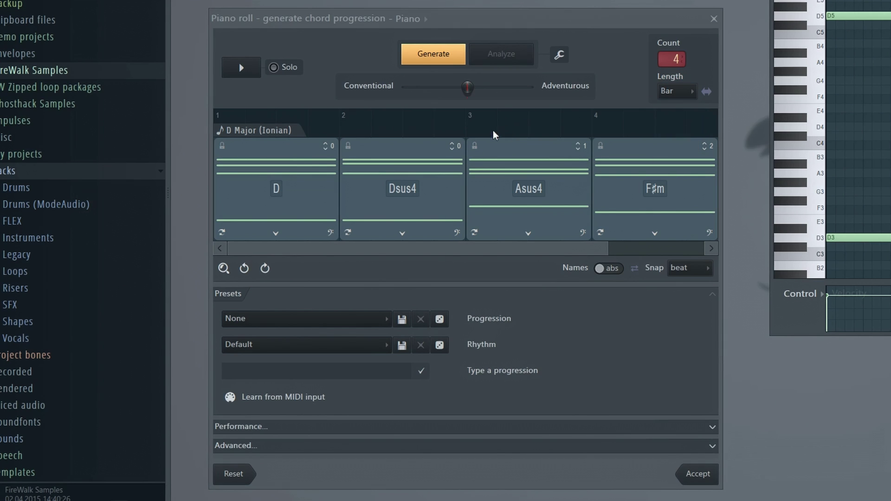
{"action": "left_click", "coordinate": [410, 168]}
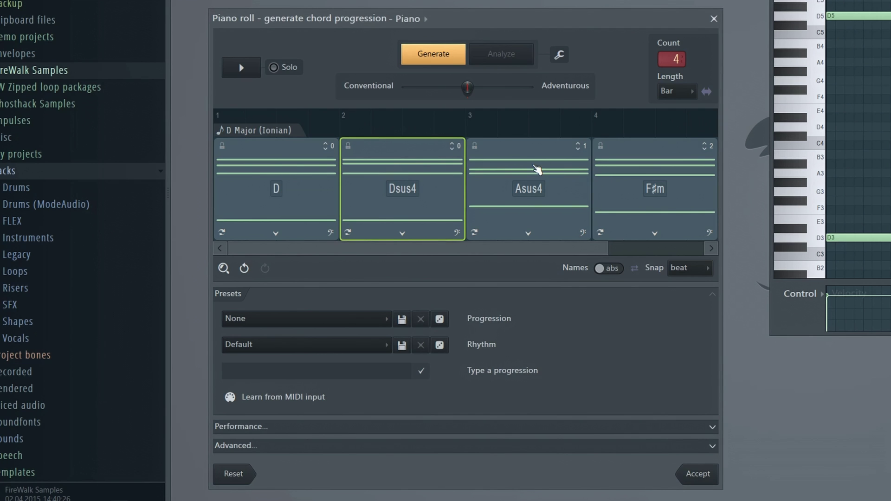
{"action": "left_click", "coordinate": [536, 169], "text": "ctrl"}
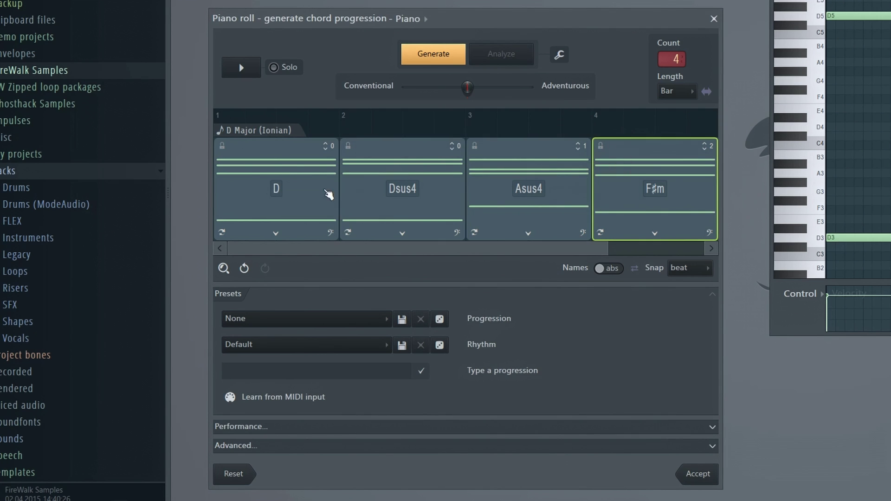
{"action": "left_click", "coordinate": [441, 178]}
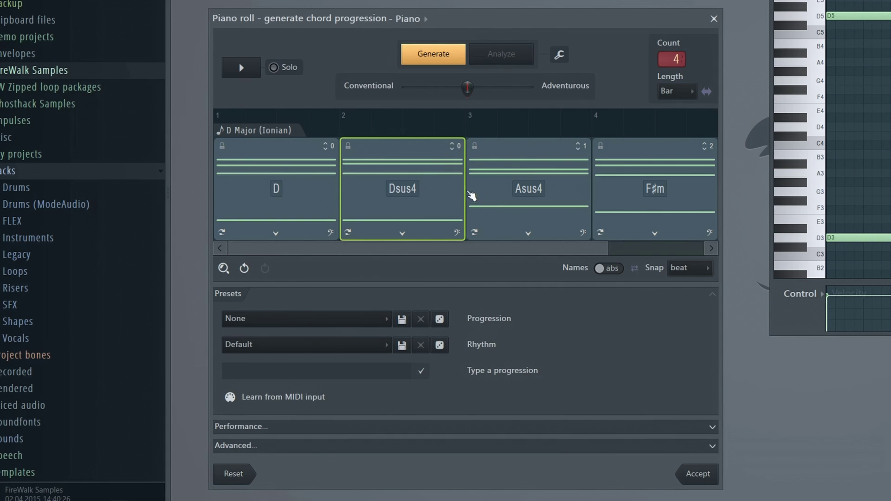
{"action": "left_click", "coordinate": [491, 185], "text": "ctrl"}
{"action": "right_click", "coordinate": [486, 183]}
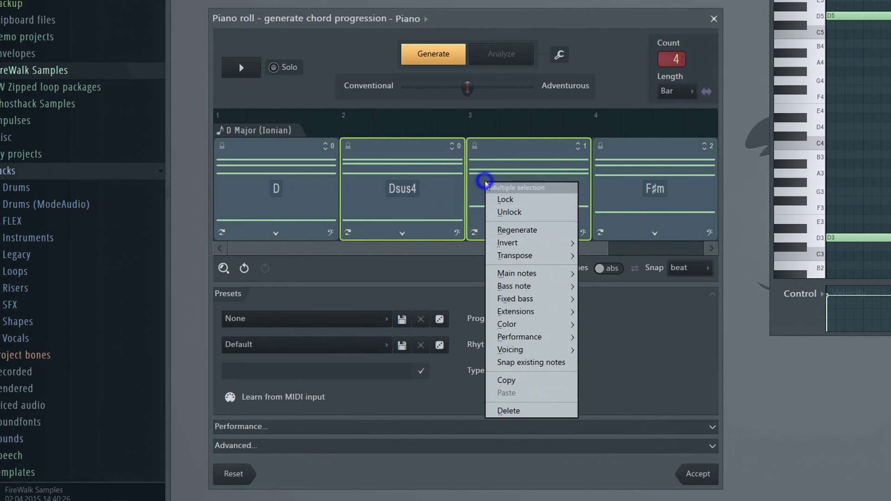
{"action": "left_click", "coordinate": [543, 229]}
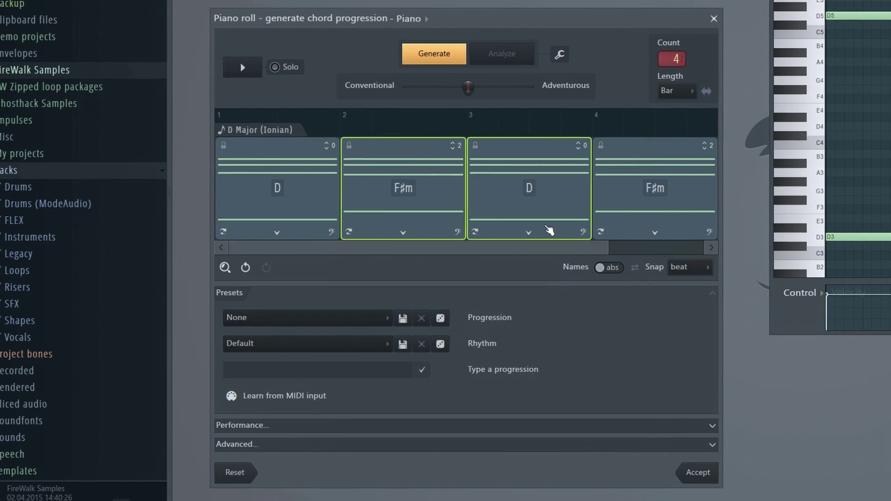
{"action": "left_click", "coordinate": [383, 220]}
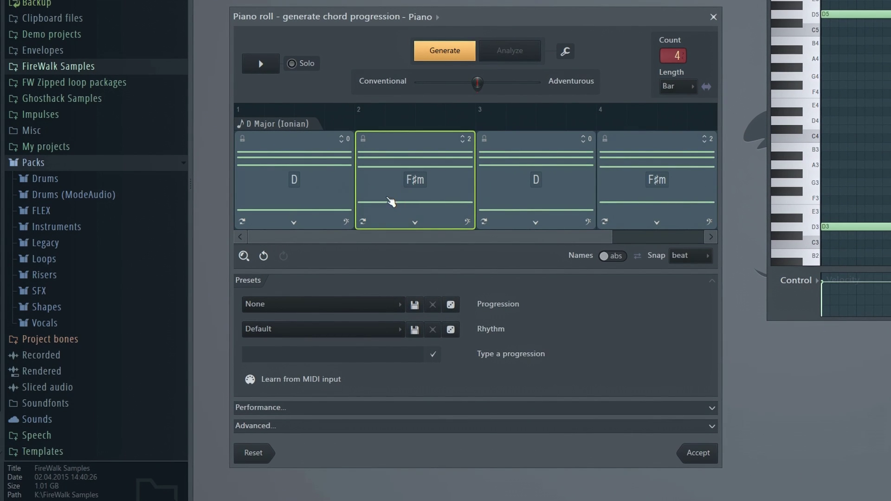
Regenerate chords 2, 1 and 4 to get Bm, A/C♯, D, Bm, then play it back.
{"action": "right_click", "coordinate": [391, 203]}
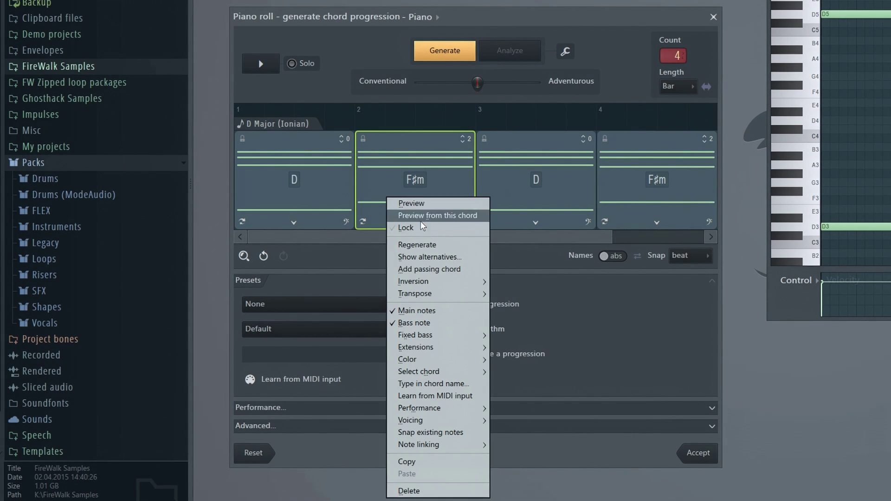
{"action": "left_click", "coordinate": [427, 249]}
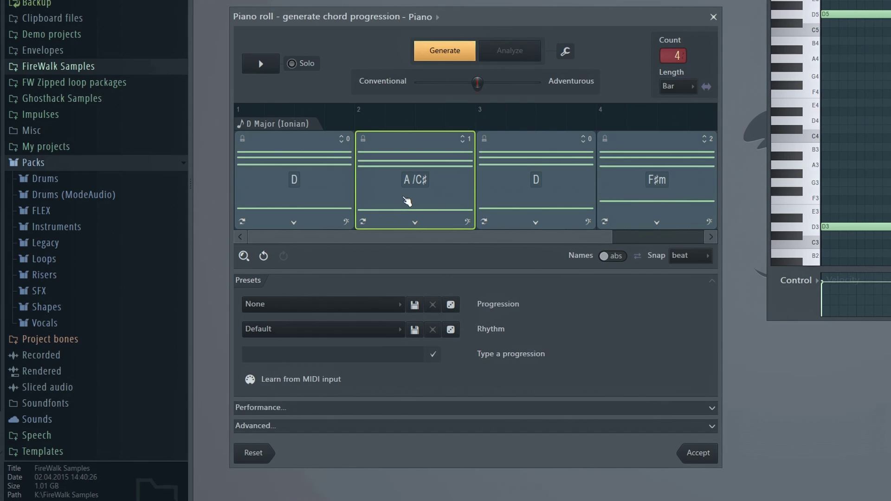
{"action": "left_click", "coordinate": [346, 191]}
{"action": "right_click", "coordinate": [343, 191]}
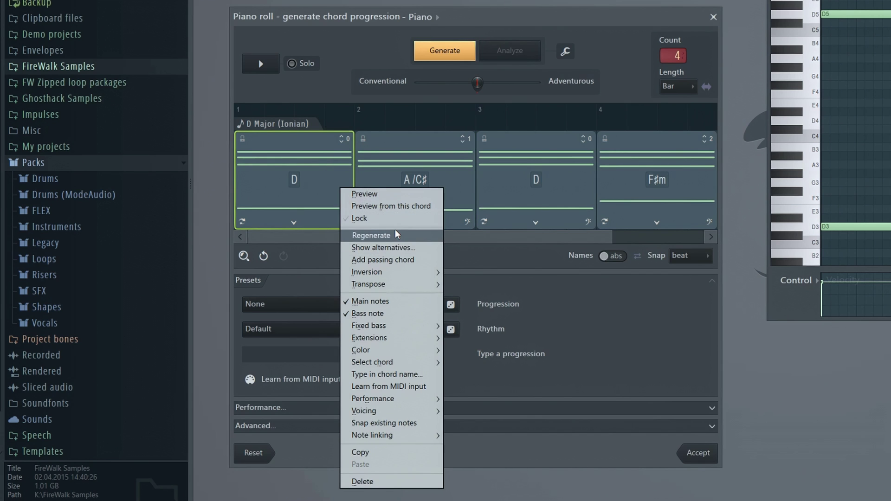
{"action": "left_click", "coordinate": [397, 235]}
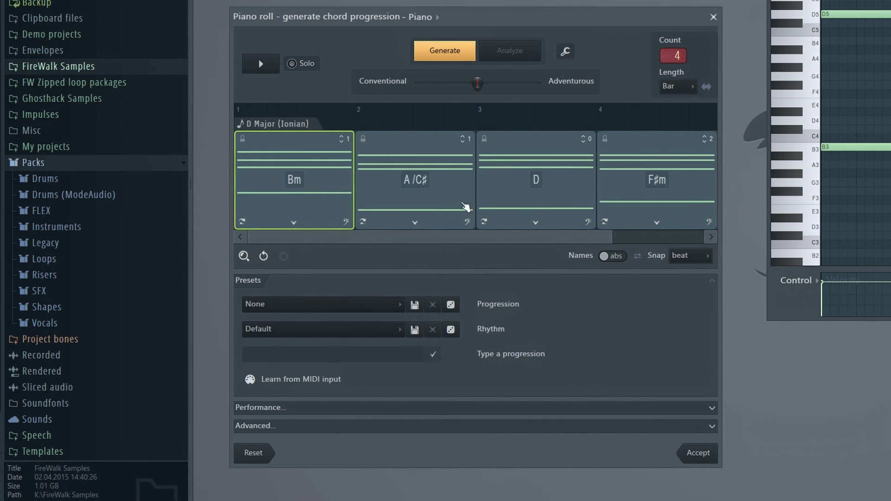
{"action": "left_click", "coordinate": [637, 179]}
{"action": "right_click", "coordinate": [621, 185]}
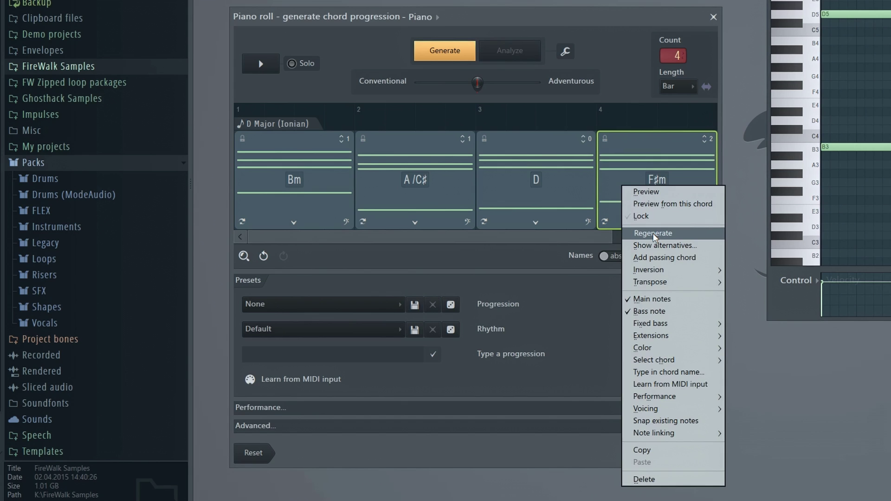
{"action": "left_click", "coordinate": [653, 234]}
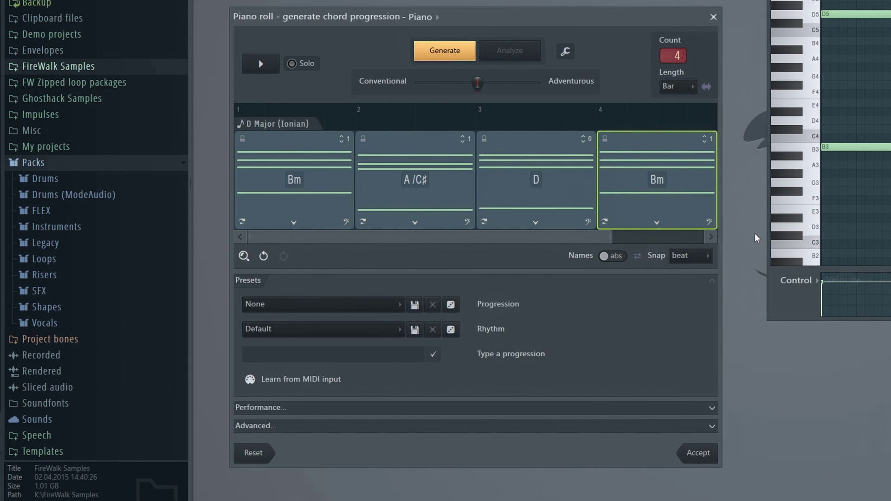
{"action": "left_click", "coordinate": [261, 64]}
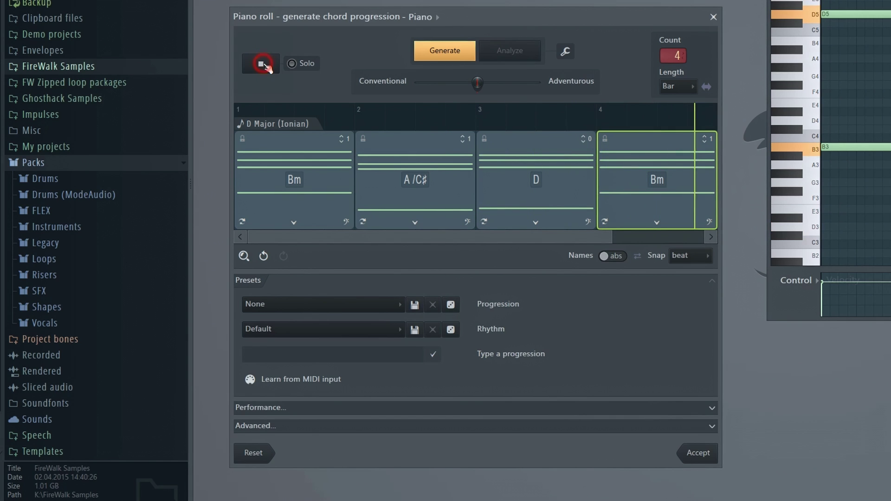
{"action": "left_click", "coordinate": [266, 68]}
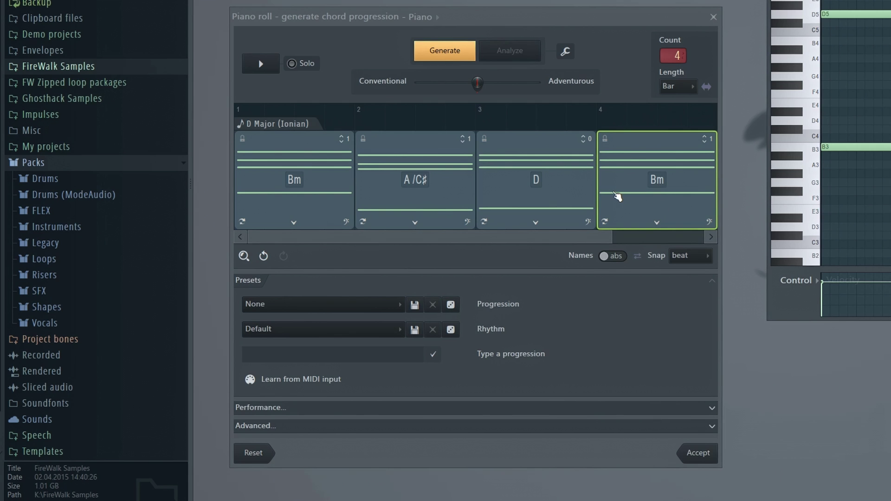
Invert the D chord upward and transpose it one octave down.
{"action": "left_click", "coordinate": [531, 170]}
{"action": "right_click", "coordinate": [529, 168]}
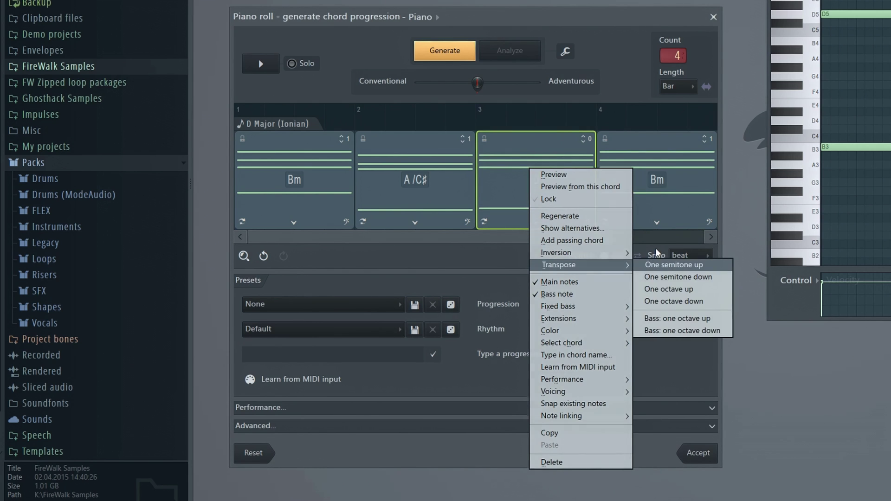
{"action": "mouse_move", "coordinate": [581, 253]}
{"action": "left_click", "coordinate": [642, 256]}
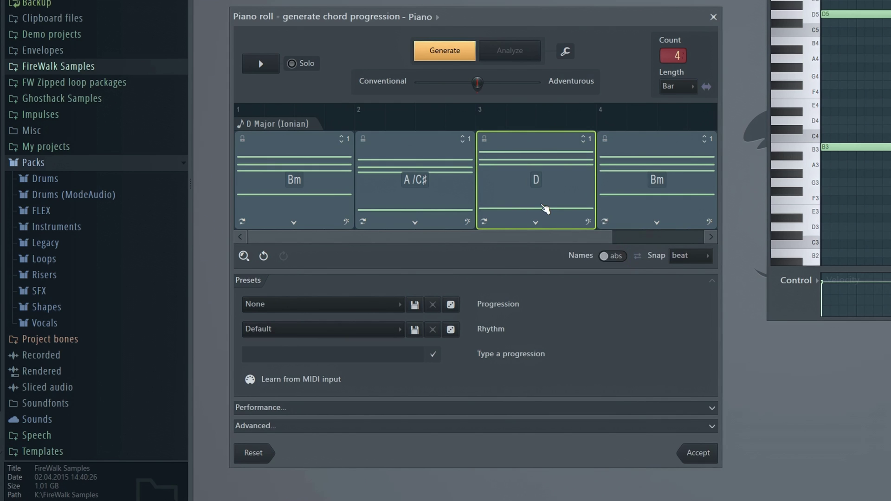
{"action": "right_click", "coordinate": [542, 206]}
{"action": "mouse_move", "coordinate": [598, 301]}
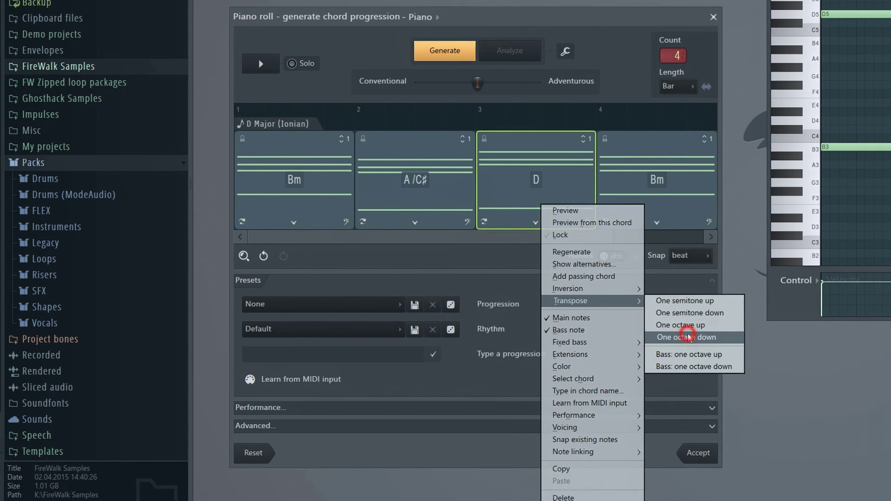
{"action": "left_click", "coordinate": [689, 338]}
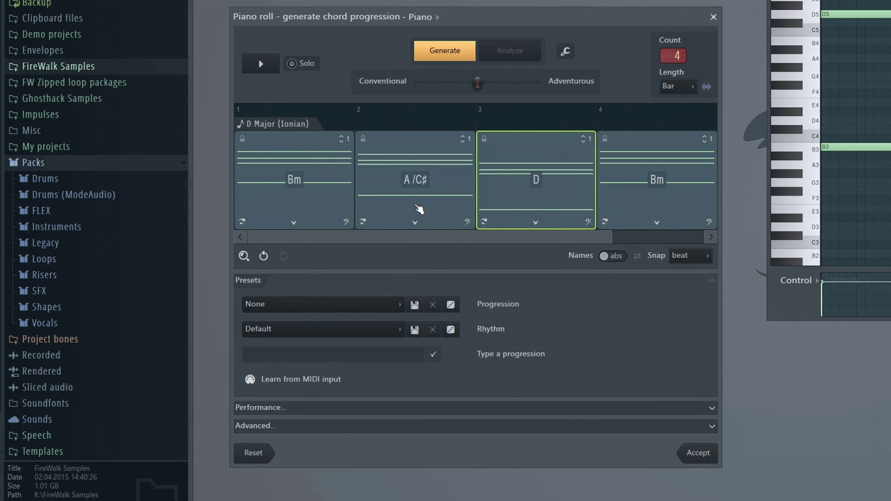
Drag A/C♯ into slot 3 and Bm into slot 4, then play the reordered progression.
{"action": "left_click", "coordinate": [401, 206]}
{"action": "left_click_drag", "start_coordinate": [392, 204], "coordinate": [549, 190]}
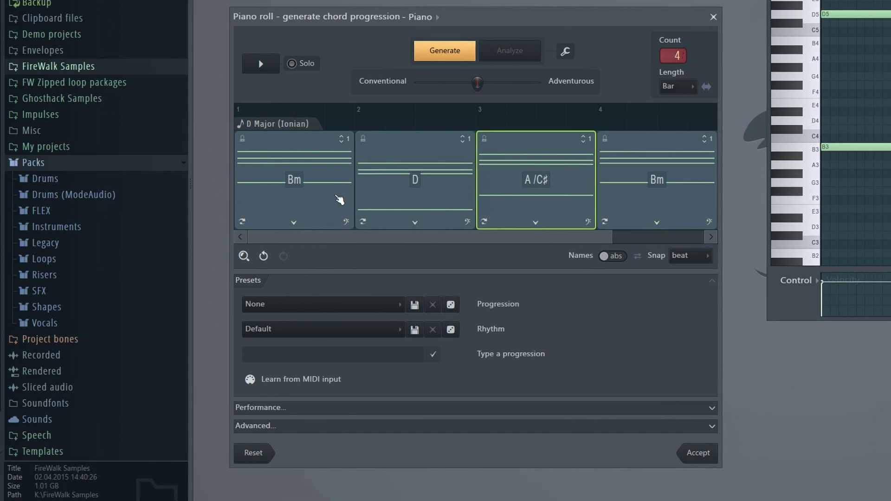
{"action": "left_click", "coordinate": [334, 195]}
{"action": "left_click_drag", "start_coordinate": [344, 207], "coordinate": [612, 192]}
{"action": "left_click", "coordinate": [260, 64]}
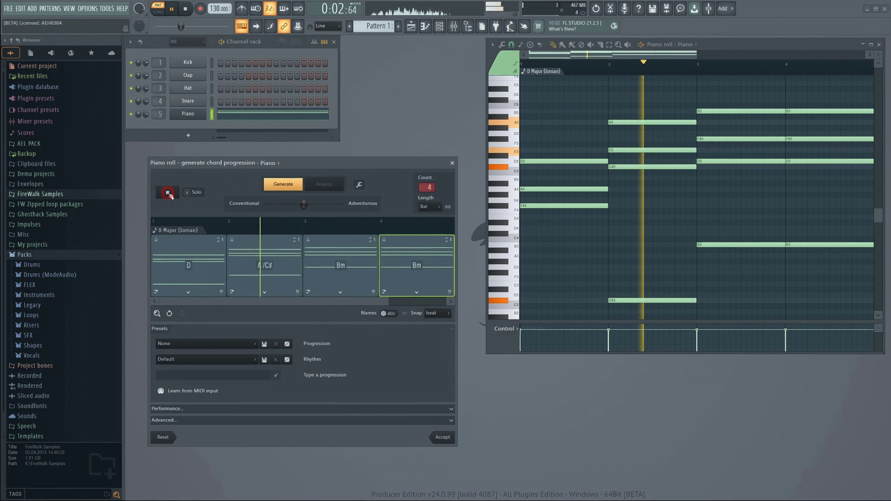
Turn off main notes and generate a bass-only progression.
{"action": "left_click", "coordinate": [168, 194]}
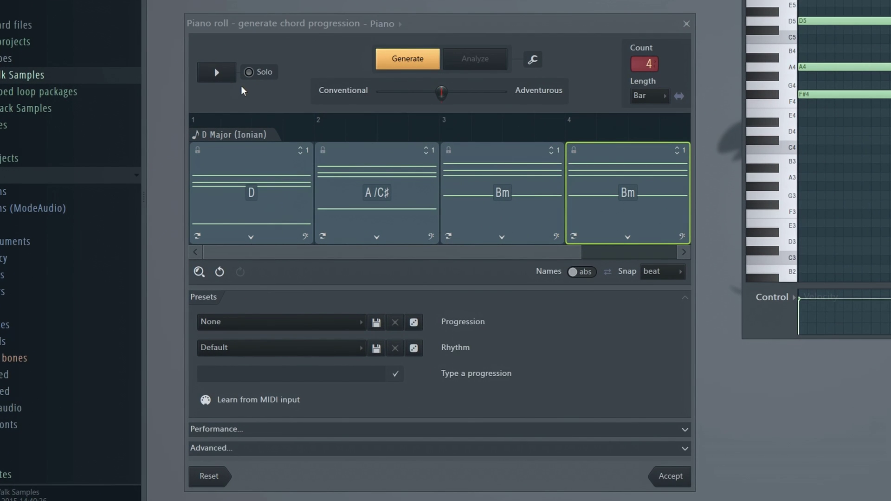
{"action": "left_click", "coordinate": [531, 62]}
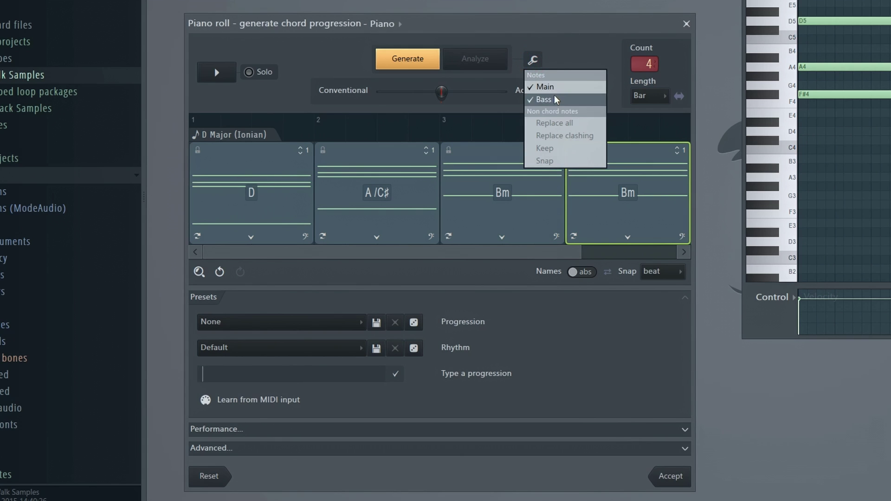
{"action": "left_click", "coordinate": [545, 87]}
{"action": "left_click", "coordinate": [532, 61]}
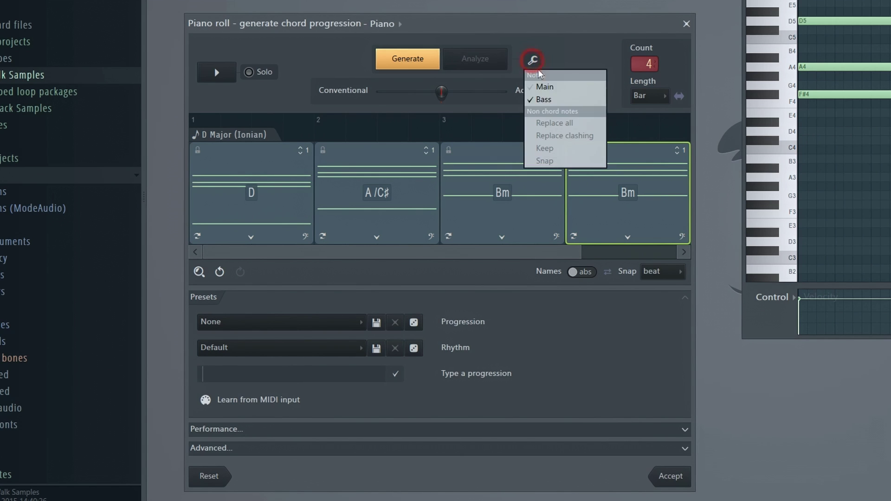
{"action": "left_click", "coordinate": [396, 67]}
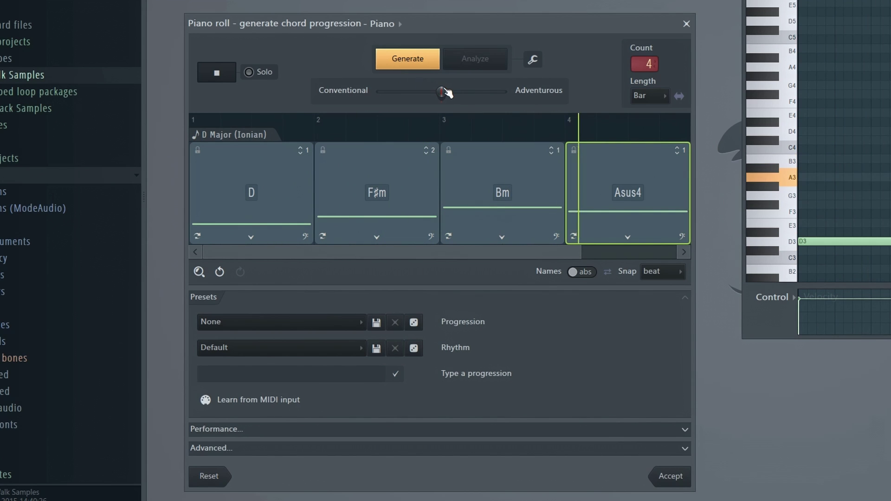
{"action": "key", "text": "space"}
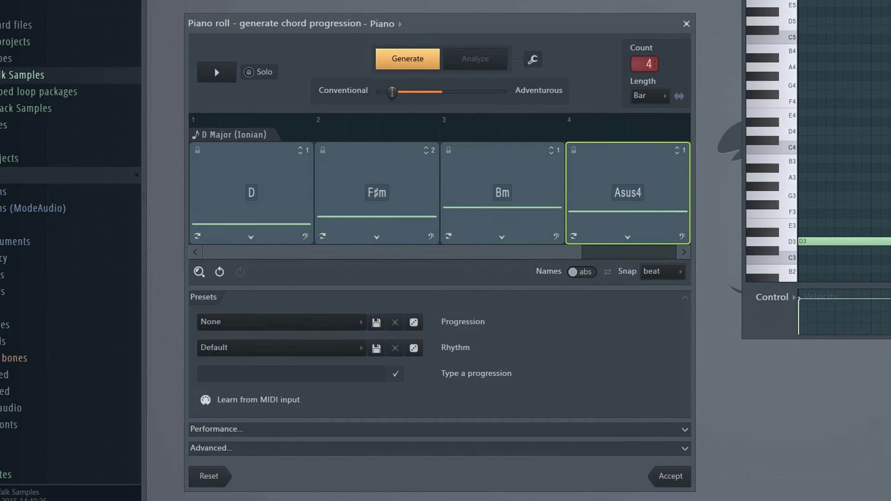
Turn off bass notes and generate a chords-only progression.
{"action": "left_click", "coordinate": [532, 62]}
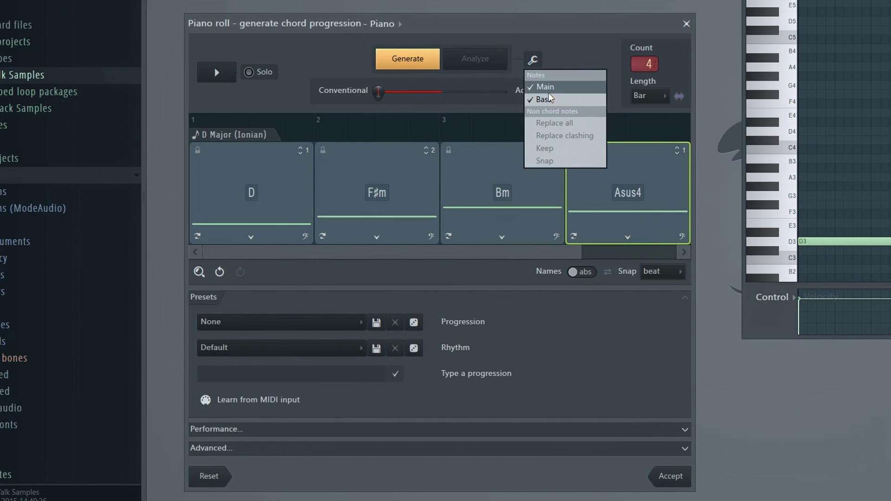
{"action": "left_click", "coordinate": [547, 99]}
{"action": "left_click", "coordinate": [532, 60]}
{"action": "left_click", "coordinate": [565, 56]}
{"action": "key", "text": "space"}
{"action": "key", "text": "space"}
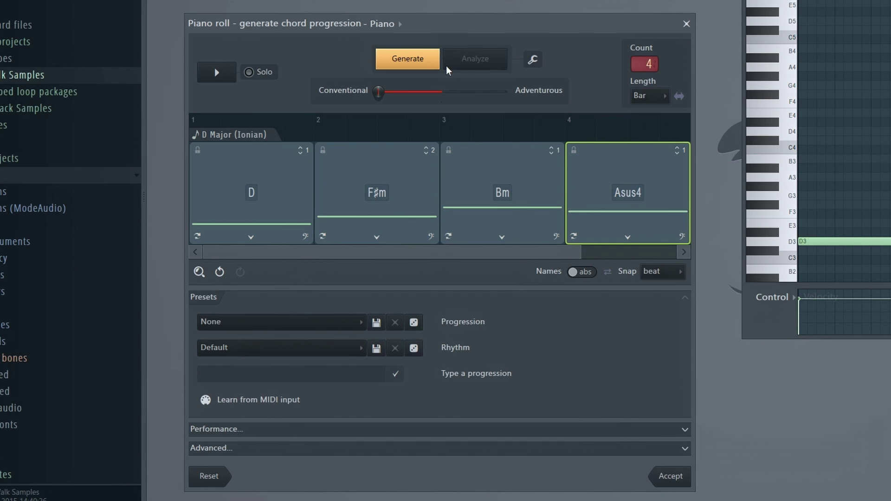
Generate more progressions and audition the result, D, A/C♯, Bm, A.
{"action": "left_click", "coordinate": [417, 59]}
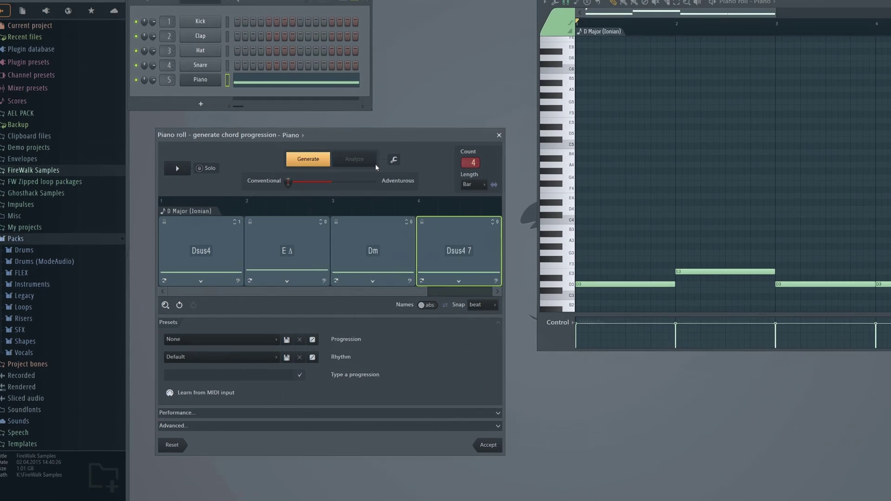
{"action": "left_click", "coordinate": [535, 59]}
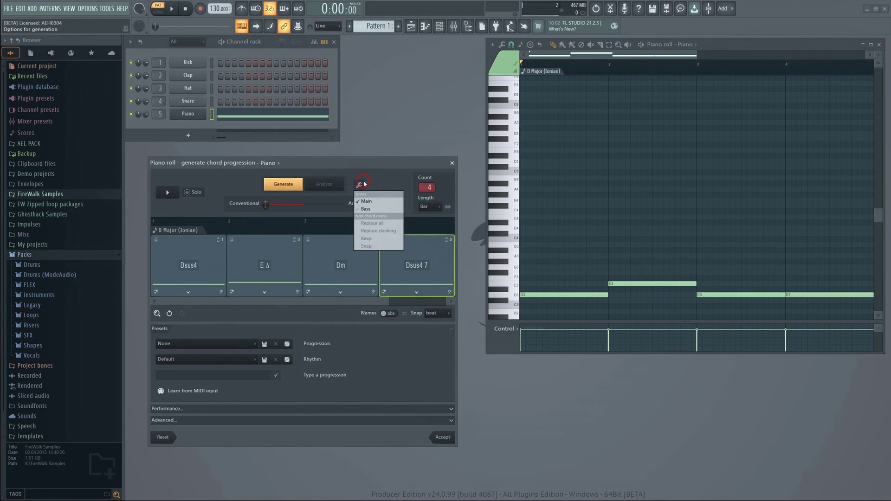
{"action": "left_click", "coordinate": [271, 185]}
{"action": "key", "text": "space"}
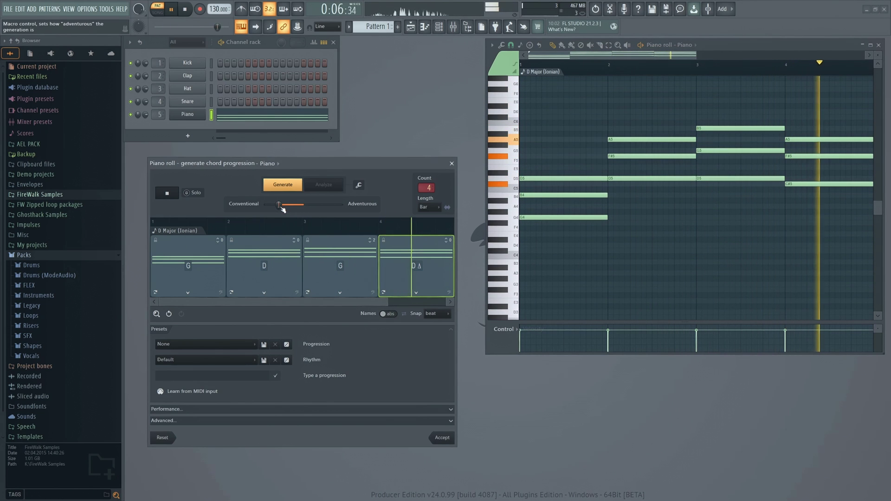
{"action": "key", "text": "space"}
Generate and play another progression, then change the scale to Major Bebop, then Minor Neapolitan.
{"action": "left_click", "coordinate": [285, 188]}
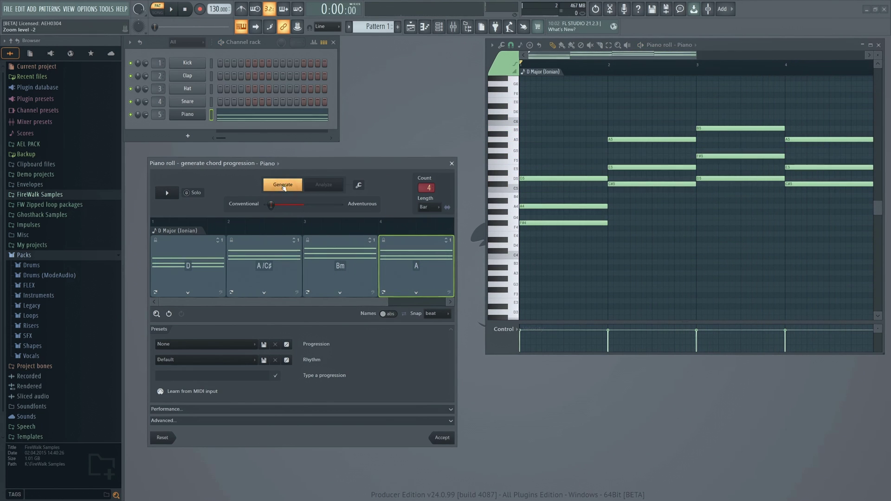
{"action": "key", "text": "space"}
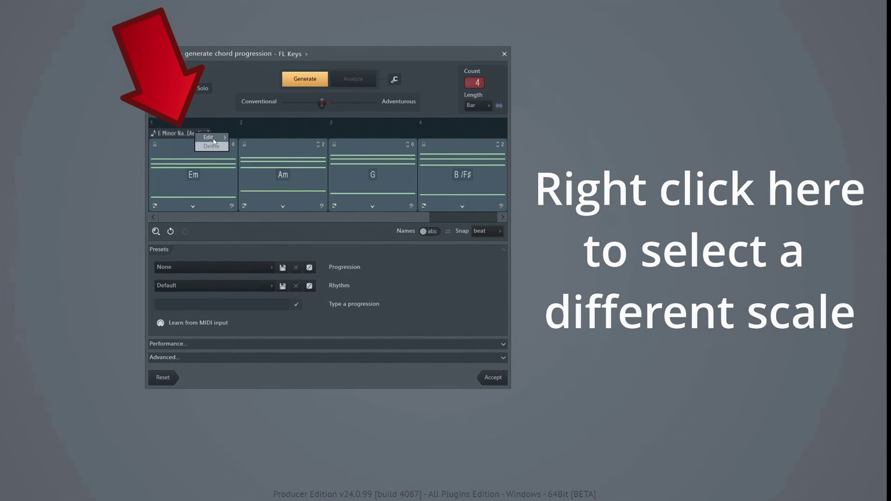
{"action": "mouse_move", "coordinate": [219, 142]}
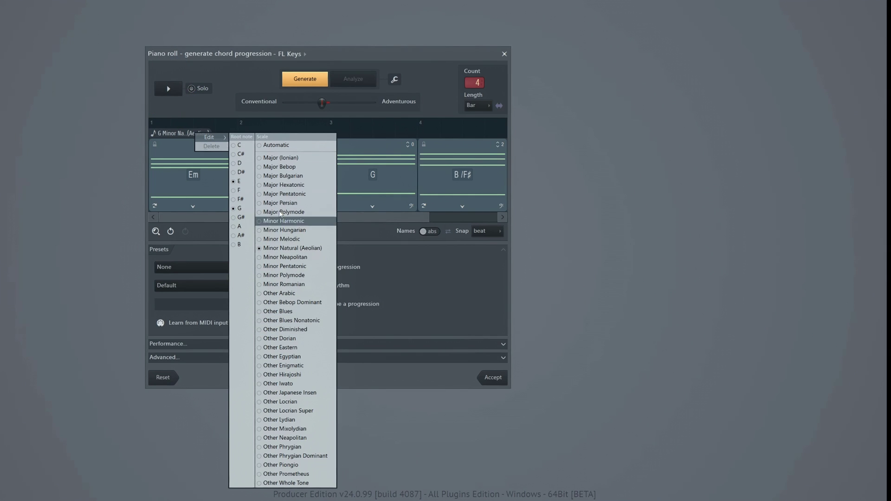
{"action": "left_click", "coordinate": [286, 167]}
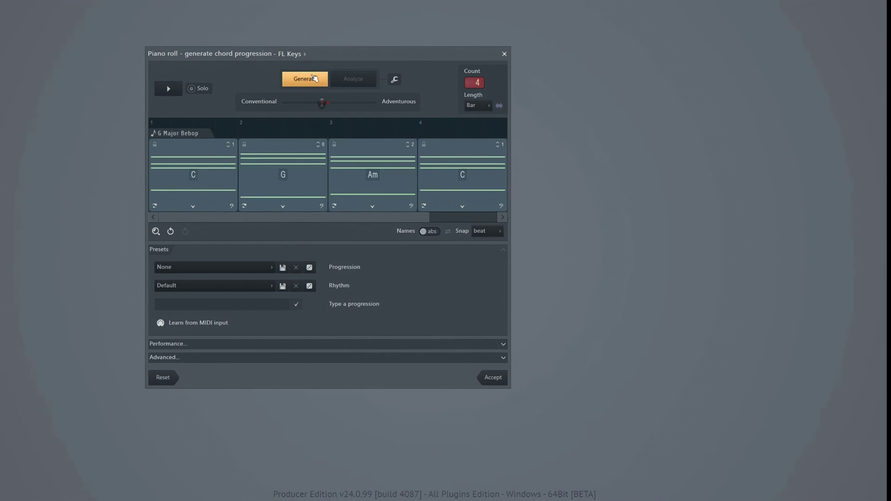
{"action": "left_click", "coordinate": [215, 132]}
{"action": "mouse_move", "coordinate": [204, 139]}
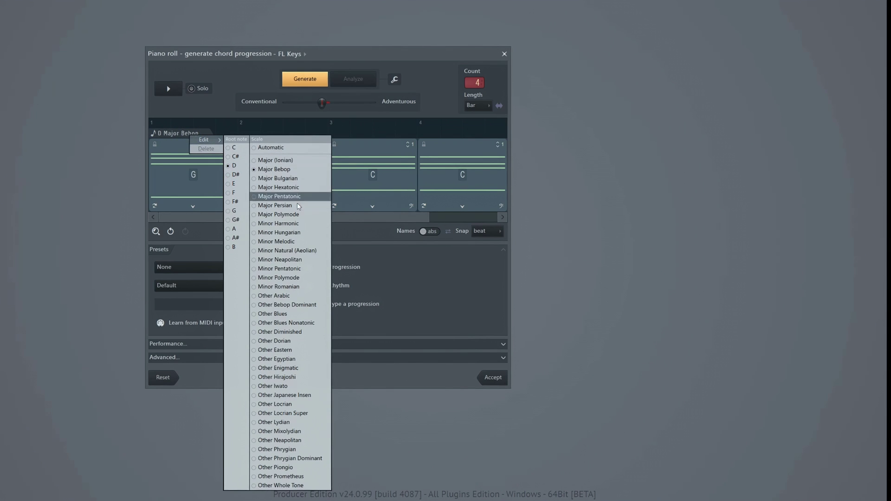
{"action": "left_click", "coordinate": [281, 260]}
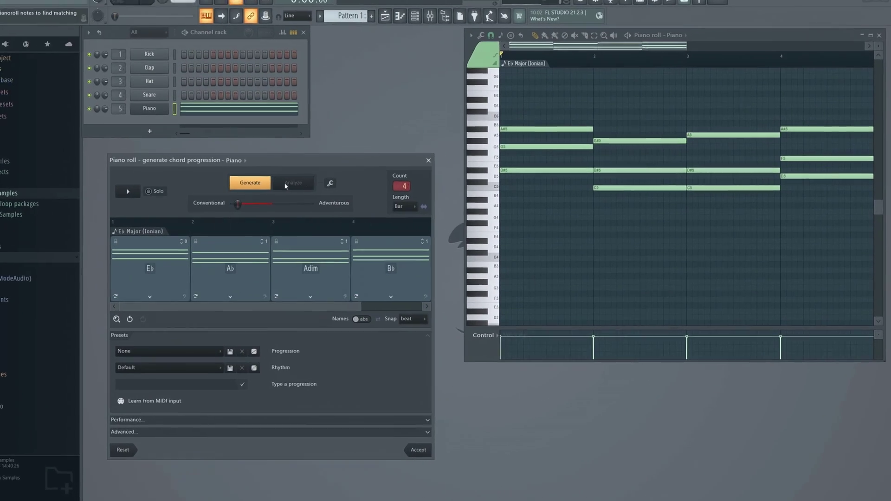
Turn off Main notes and generate a bass-only four-chord progression.
{"action": "left_click", "coordinate": [293, 185]}
{"action": "left_click", "coordinate": [358, 185]}
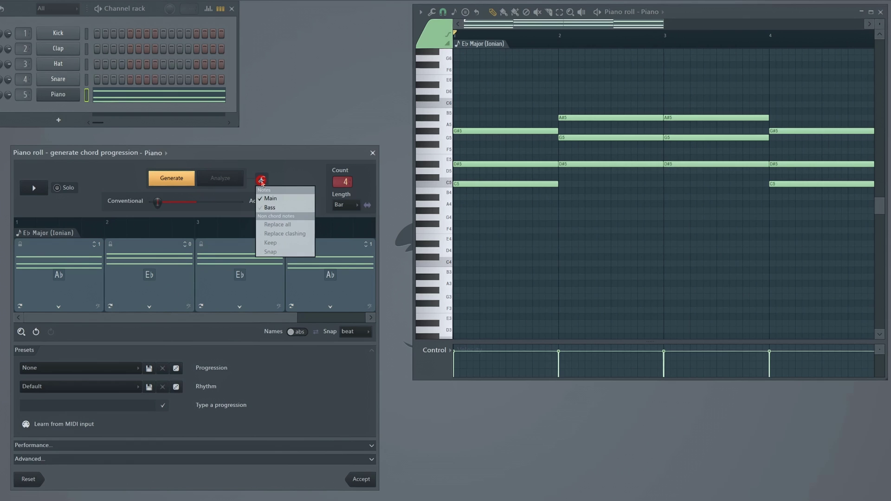
{"action": "left_click", "coordinate": [277, 200]}
{"action": "left_click", "coordinate": [262, 179]}
{"action": "left_click", "coordinate": [172, 180]}
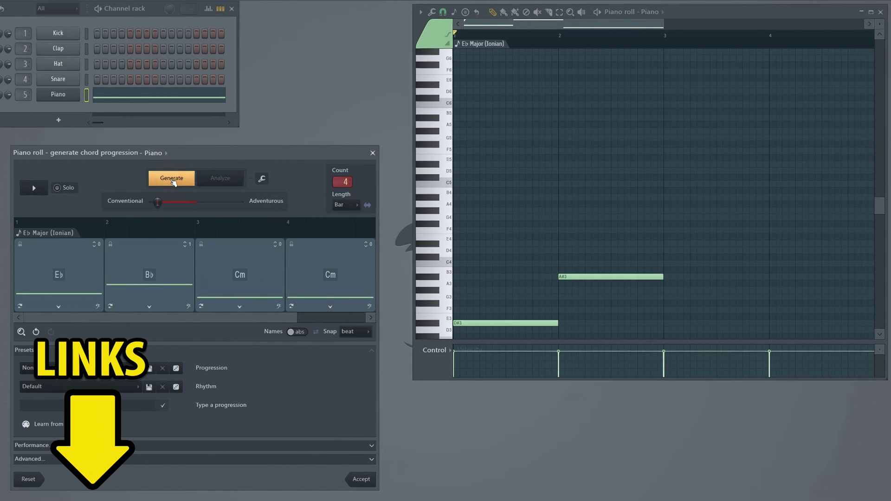
Re-enable Main notes, generate the full Eb, Bb/D, Cm, Ab progression, and play it back.
{"action": "left_click", "coordinate": [261, 179]}
{"action": "left_click", "coordinate": [277, 200]}
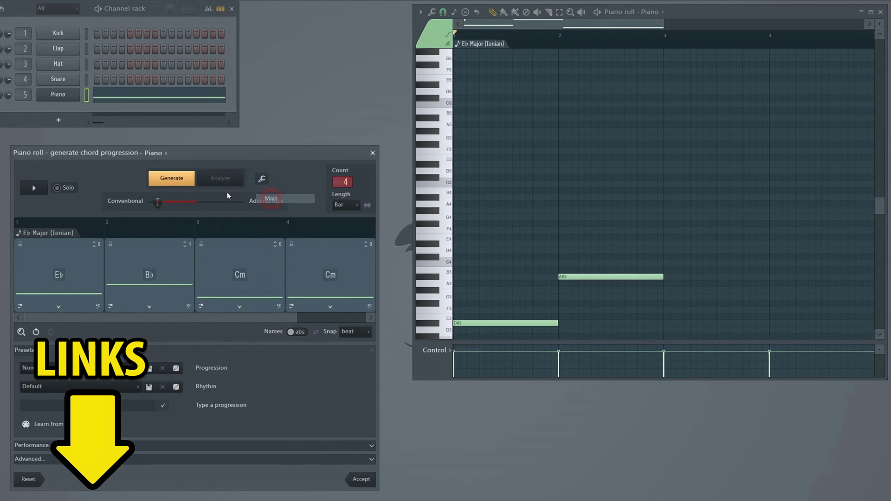
{"action": "left_click", "coordinate": [180, 181]}
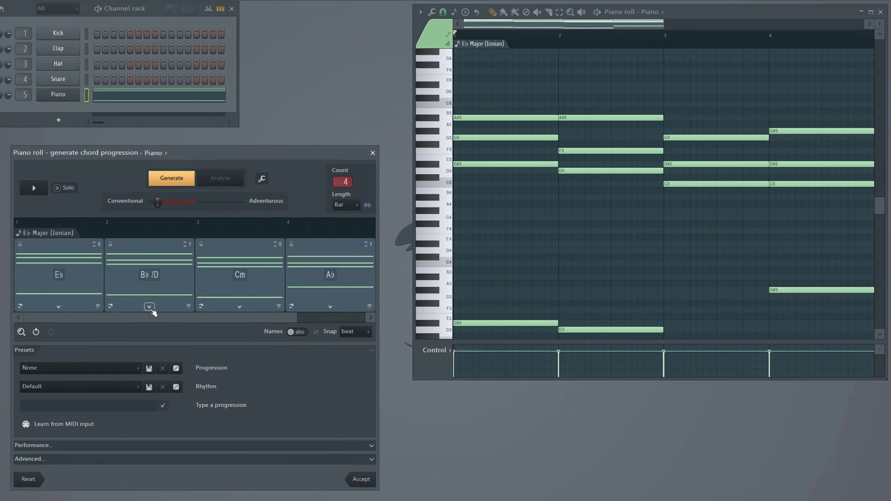
{"action": "key", "text": "space"}
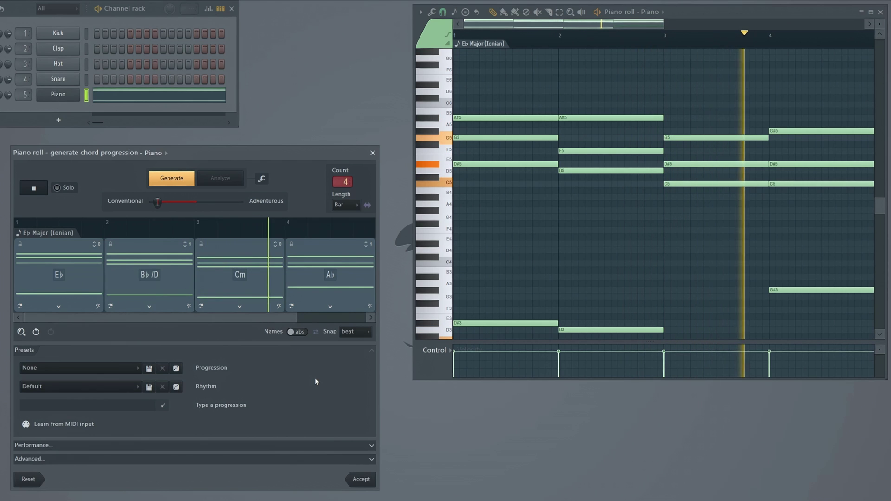
{"action": "key", "text": "space"}
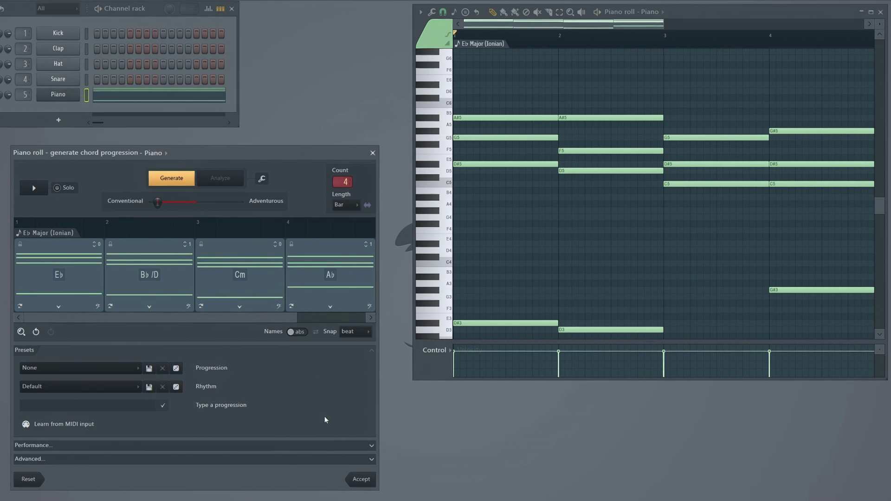
Accept the Eb progression into the piano roll, then swap a progression's second chord to C# add9.
{"action": "left_click", "coordinate": [364, 480]}
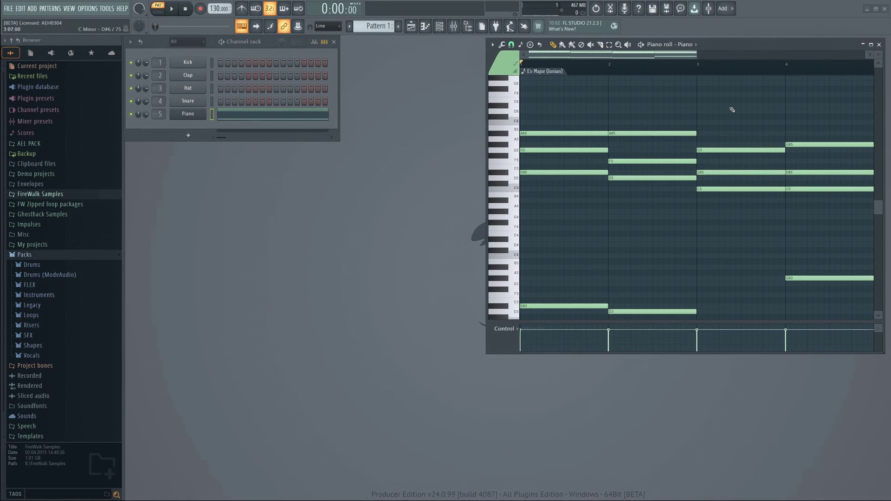
{"action": "key", "text": "shift+c"}
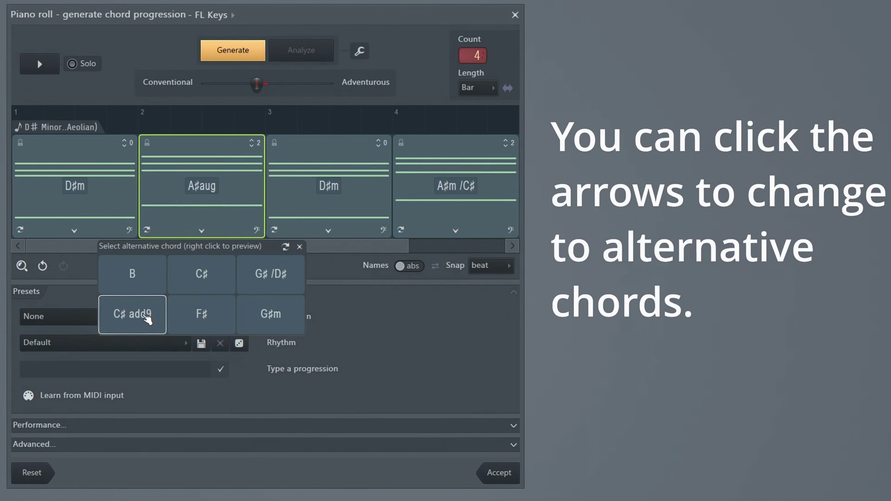
{"action": "left_click", "coordinate": [147, 319]}
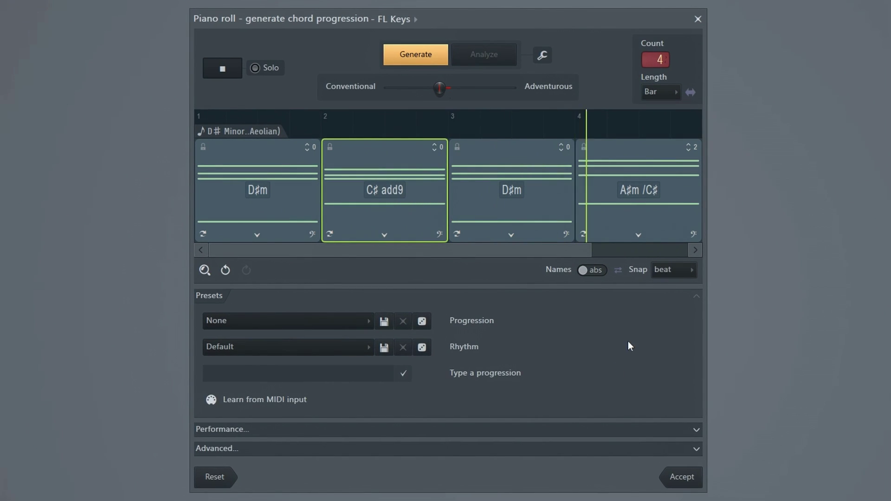
Stop playback and replace the second chord with the alternative G#m.
{"action": "key", "text": "space"}
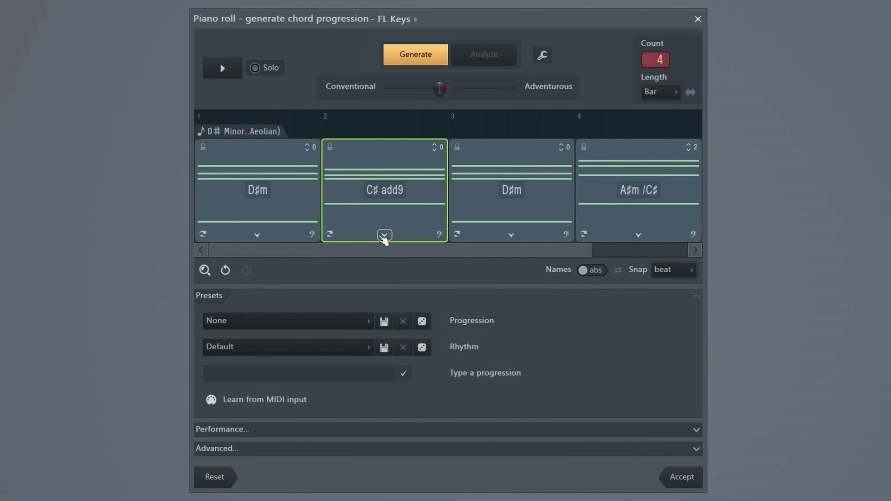
{"action": "left_click", "coordinate": [383, 236]}
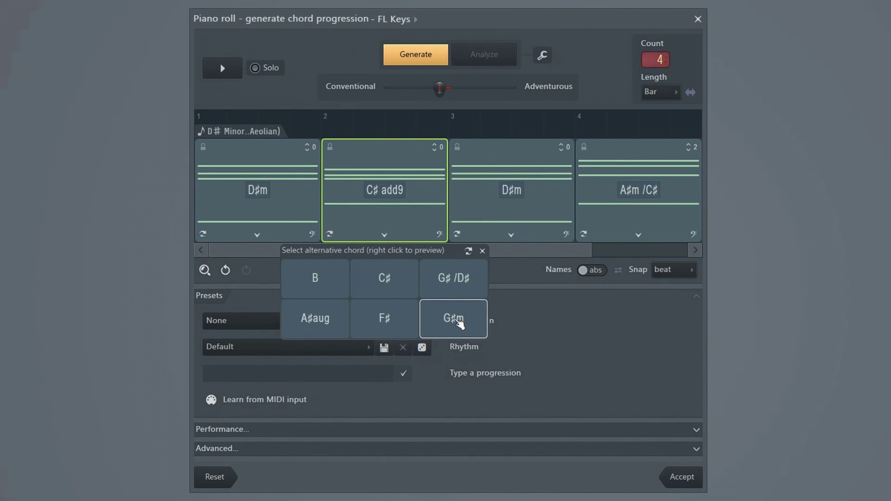
{"action": "left_click", "coordinate": [458, 321]}
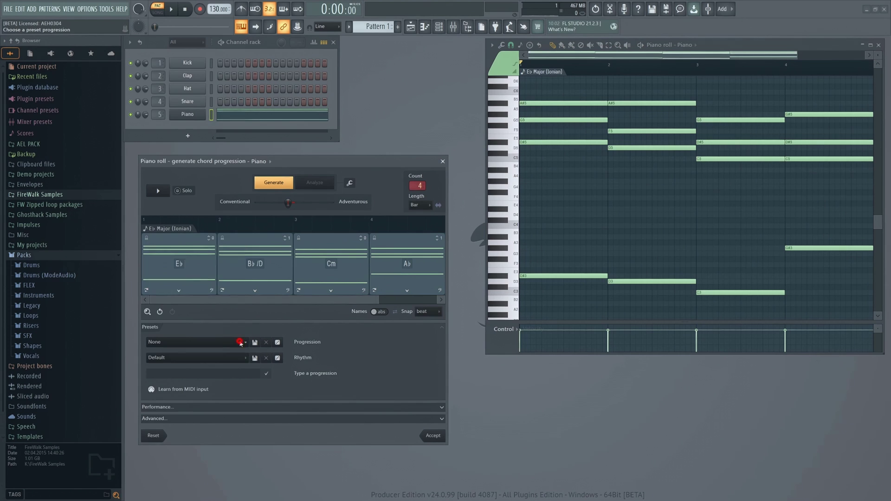
Try the I-ii7-I-IV: Gentle preset, then play the I-V-vi-V: Yearning preset.
{"action": "left_click", "coordinate": [240, 342]}
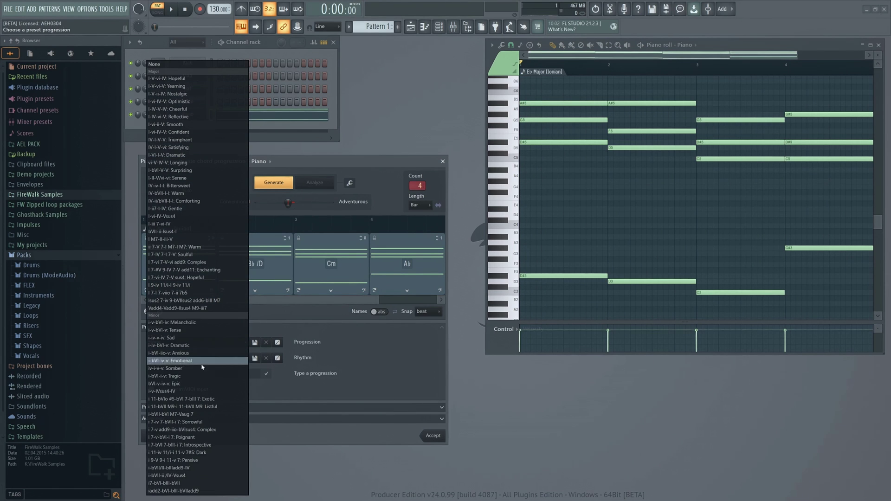
{"action": "left_click", "coordinate": [187, 210]}
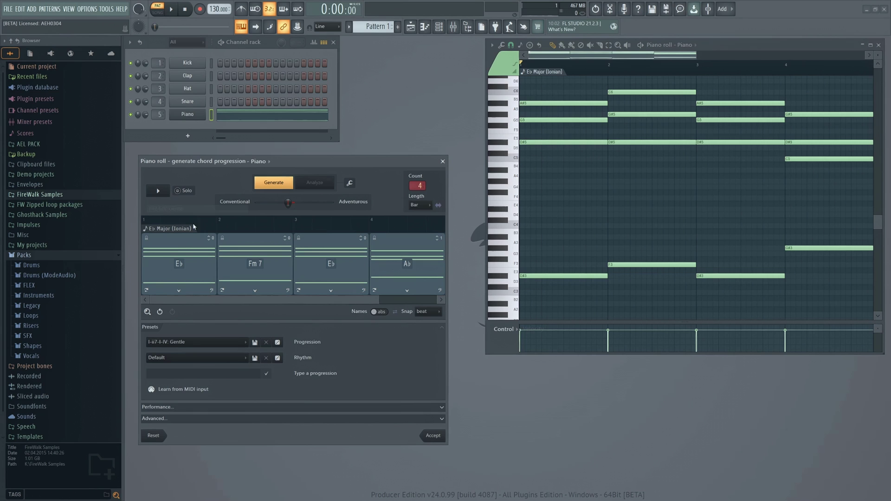
{"action": "left_click", "coordinate": [234, 343]}
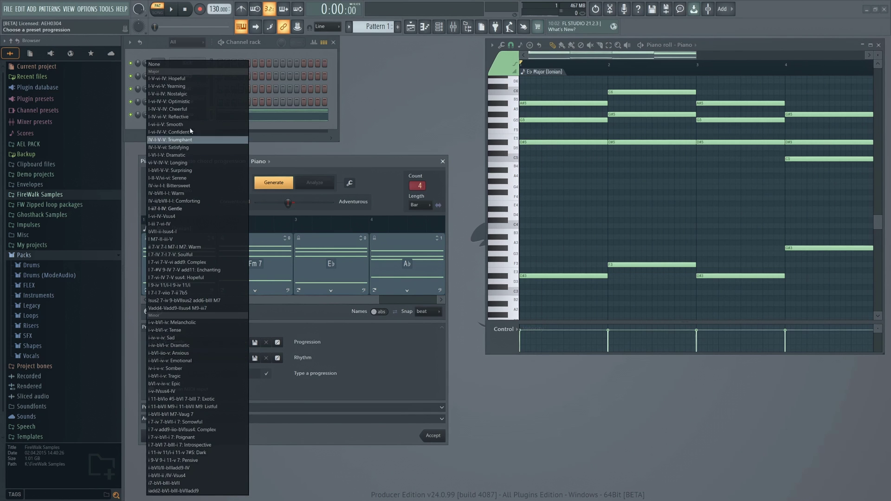
{"action": "left_click", "coordinate": [181, 90]}
{"action": "key", "text": "space"}
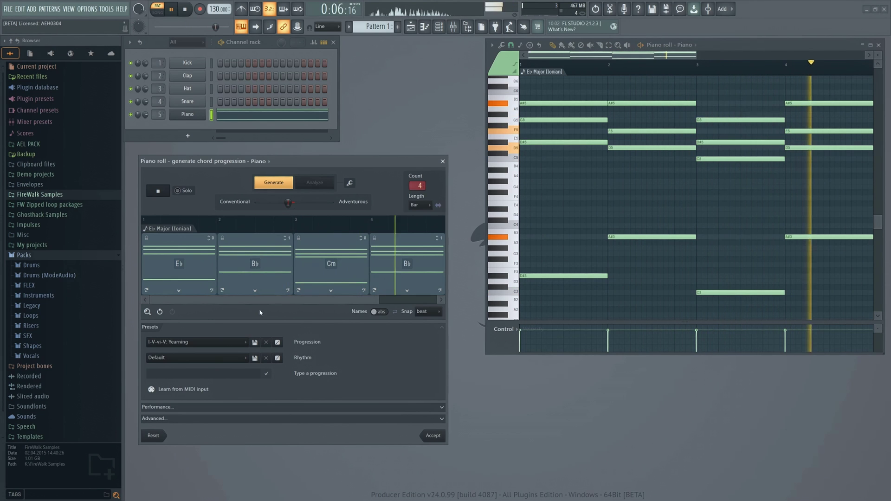
{"action": "key", "text": "space"}
Audition the i-iv-bVI-v: Dramatic and i-bVII-bVI M7-Vaug 7 progression presets.
{"action": "left_click", "coordinate": [214, 342]}
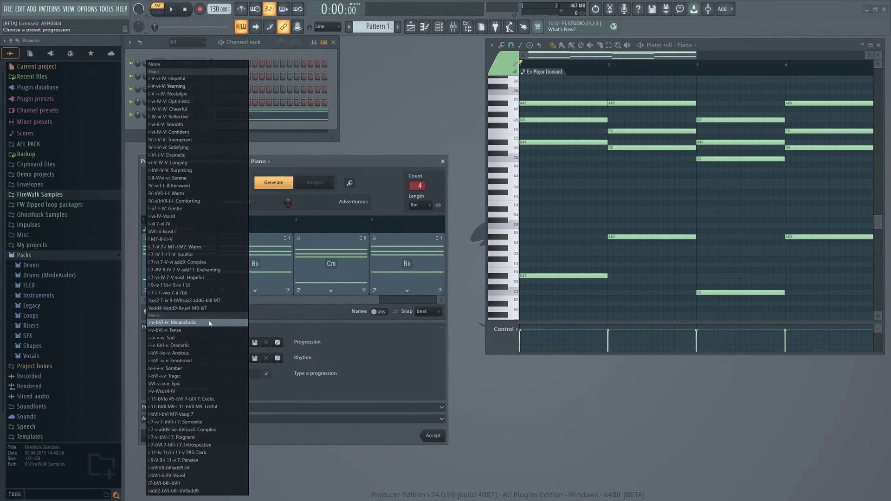
{"action": "left_click", "coordinate": [203, 345]}
{"action": "key", "text": "space"}
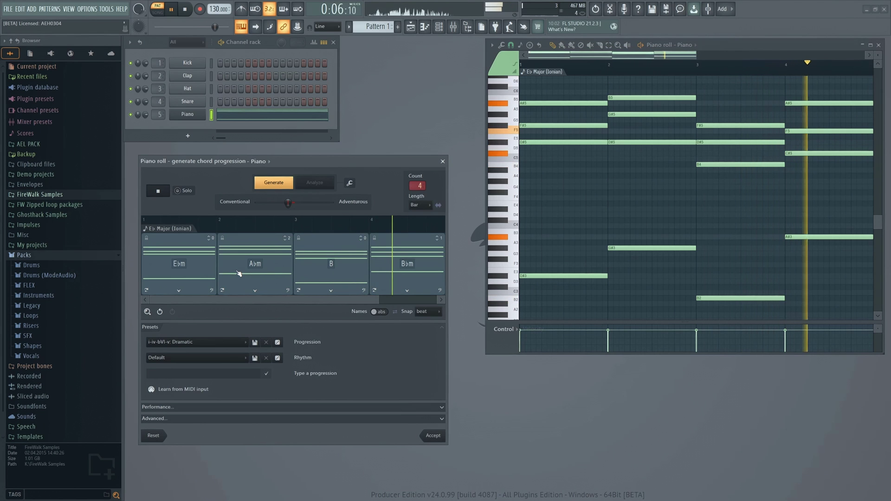
{"action": "key", "text": "space"}
{"action": "left_click", "coordinate": [220, 342]}
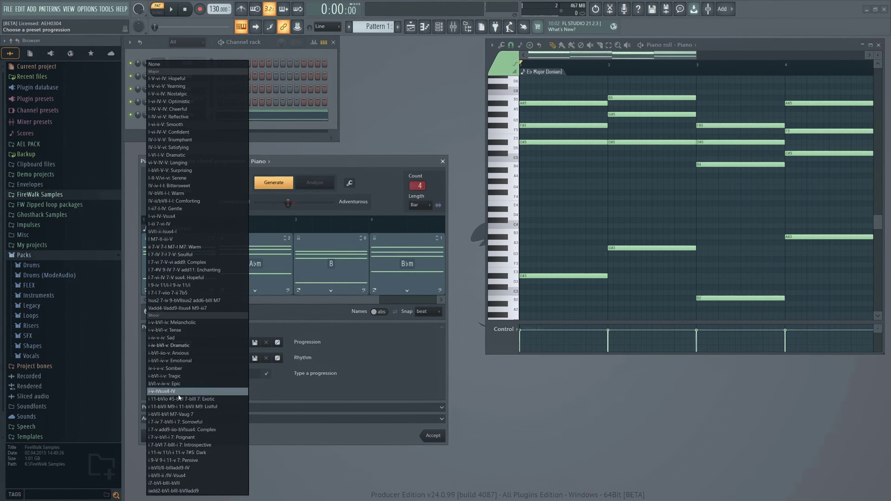
{"action": "left_click", "coordinate": [212, 414]}
{"action": "key", "text": "space"}
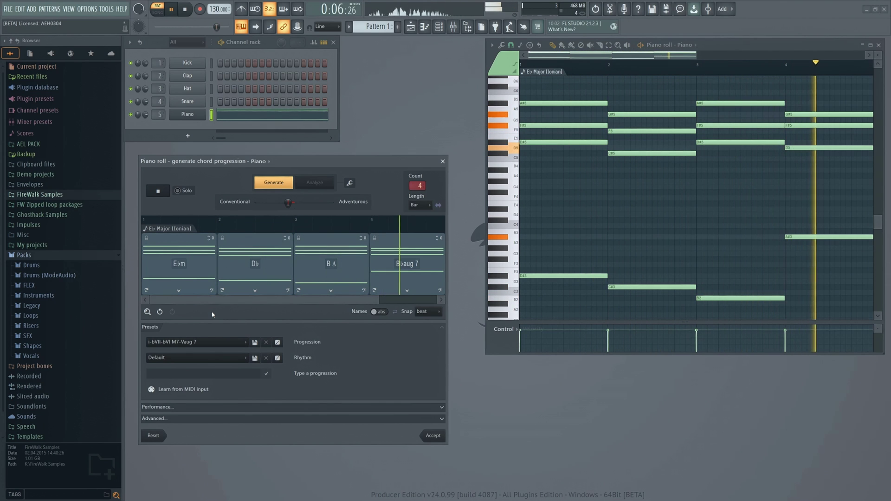
Apply the i-bVII-ii /IV-Vsus4 preset for Ebm, Db, Fm/Ab, Bbsus4, then stop playback.
{"action": "left_click", "coordinate": [222, 344]}
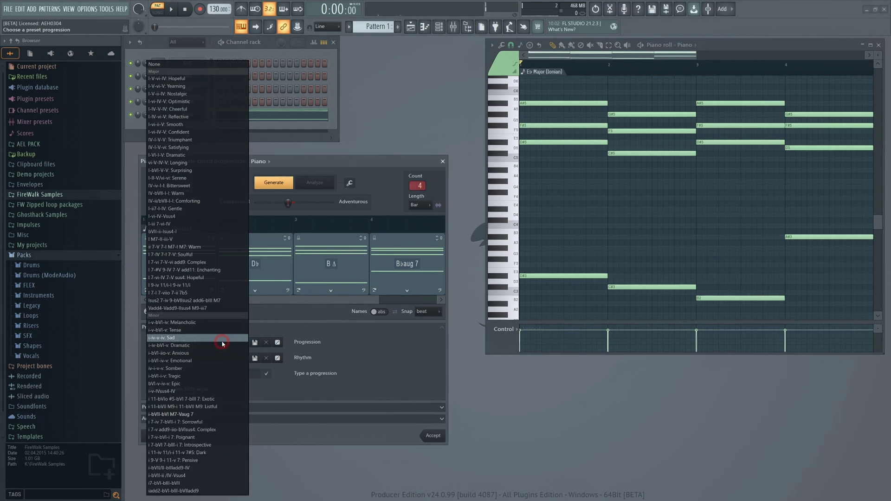
{"action": "left_click", "coordinate": [197, 476]}
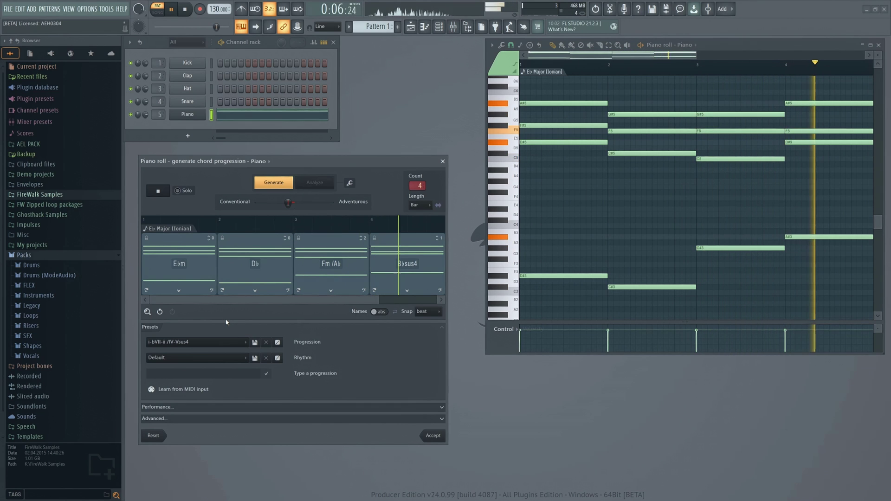
{"action": "key", "text": "space"}
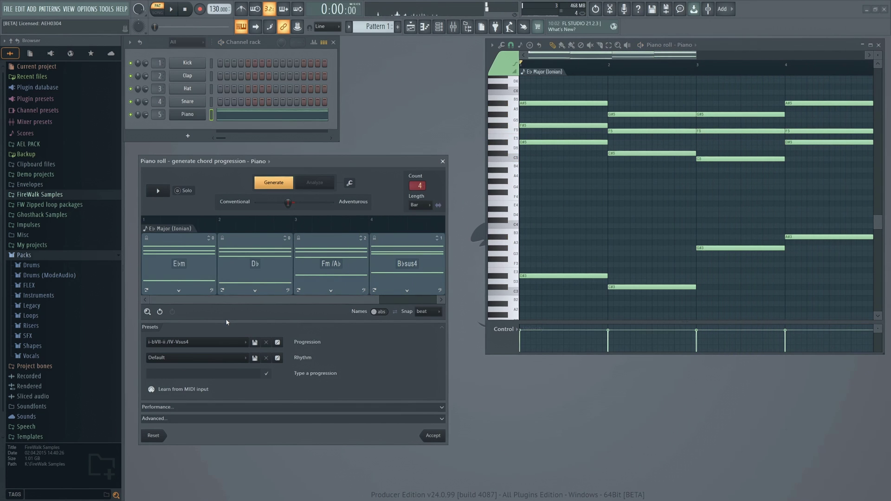
Browse the Rhythm presets without changing them, then expand the Performance settings.
{"action": "left_click", "coordinate": [238, 358]}
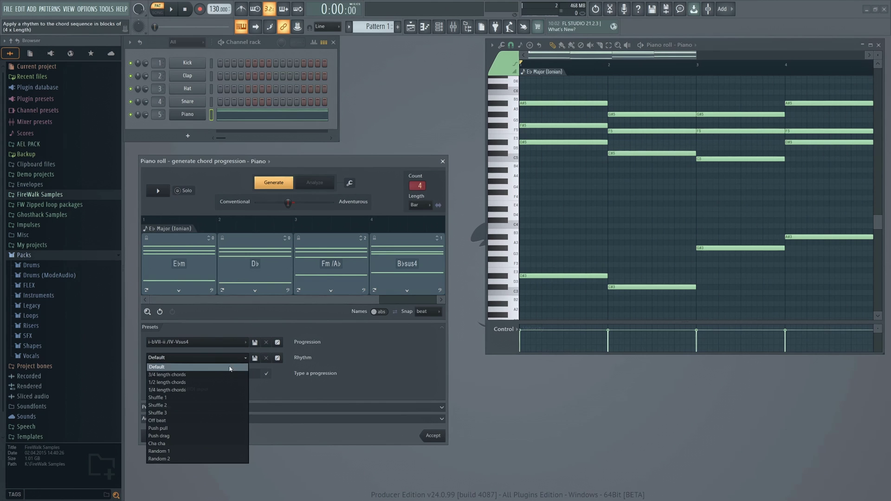
{"action": "left_click", "coordinate": [326, 388]}
{"action": "left_click", "coordinate": [326, 407]}
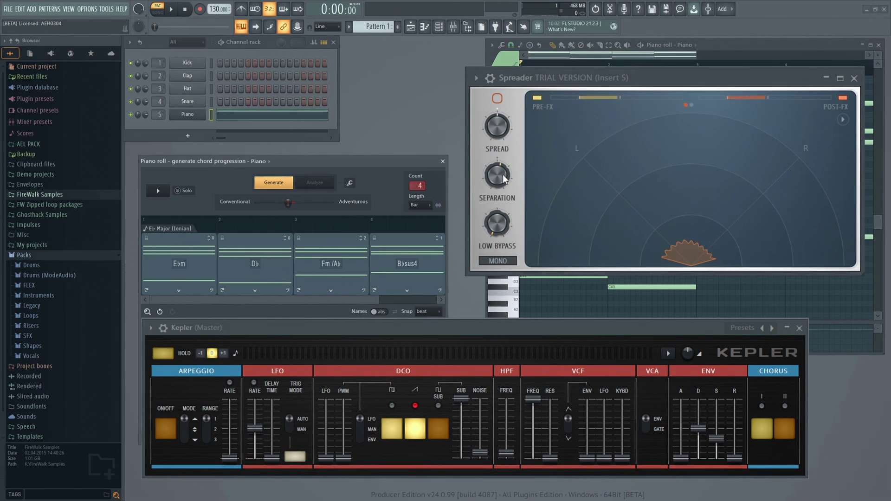
Turn the Spreader's LOW BYPASS knob down.
{"action": "left_click_drag", "start_coordinate": [506, 230], "coordinate": [506, 246]}
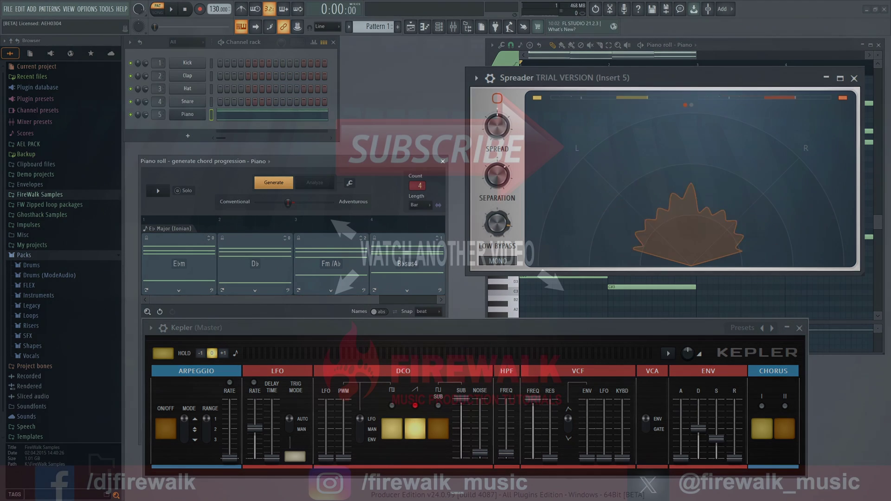